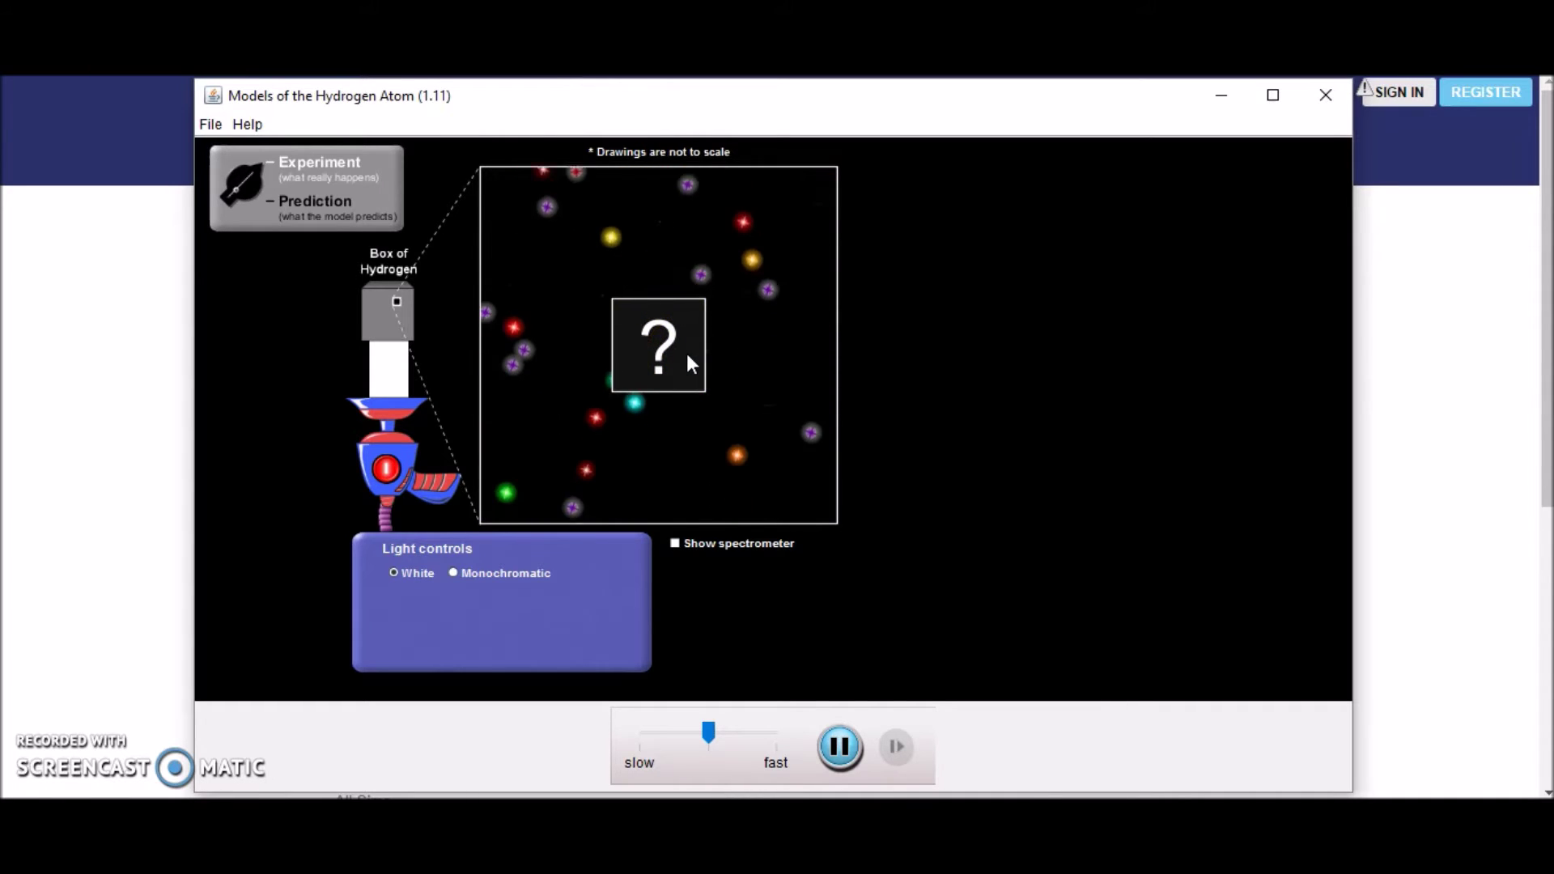
# - Switch the simulation from Experiment to Prediction to show the Billiard Ball atom and its legend
pyautogui.click(312, 209)
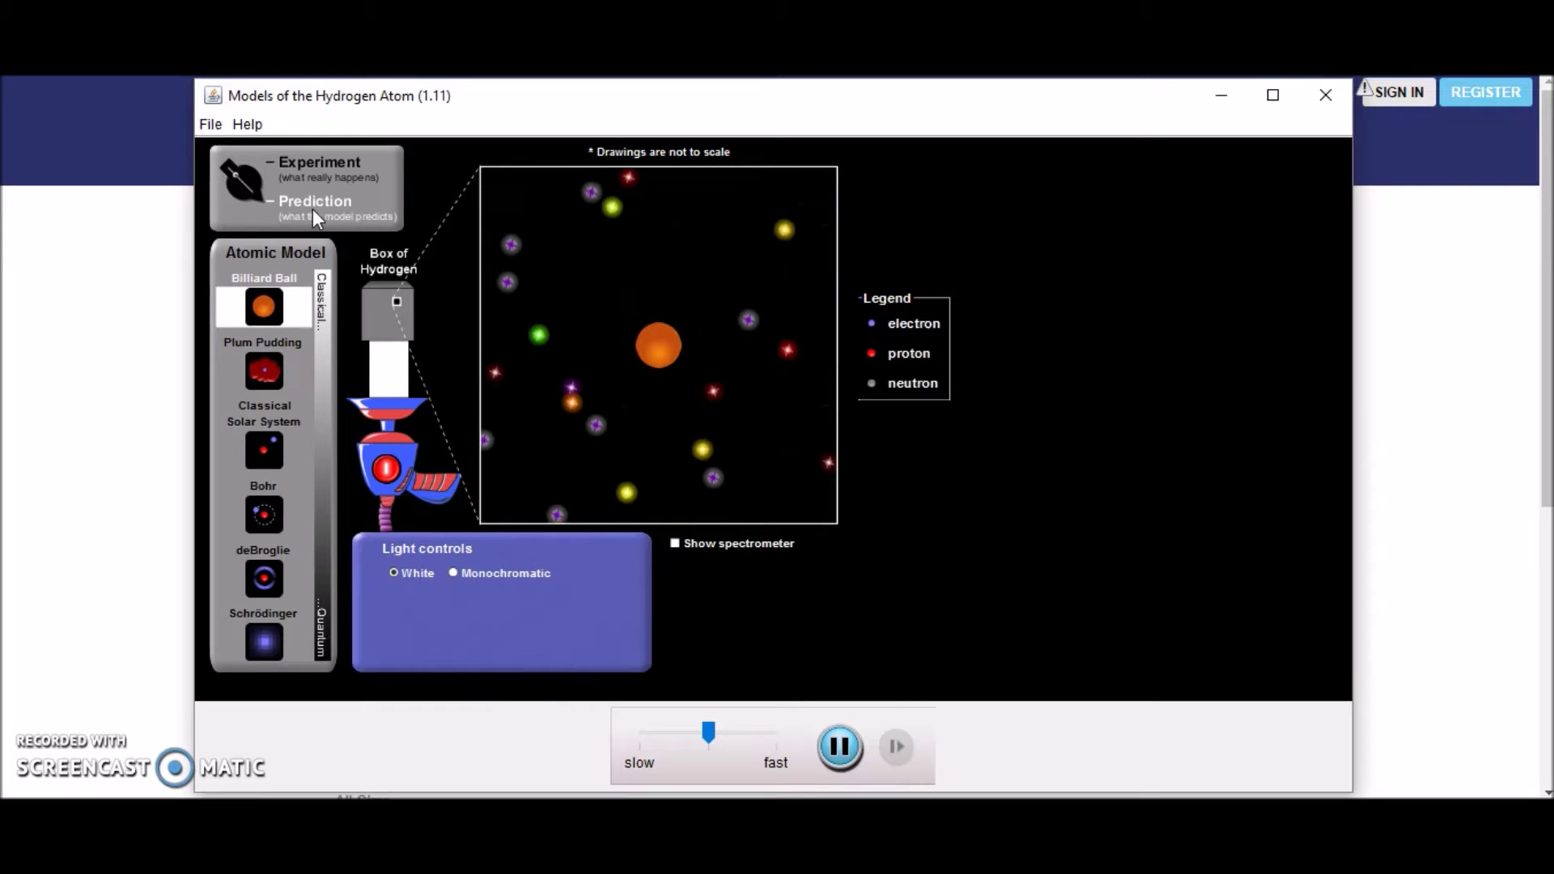
# - Turn on the spectrometer below the box view to record emitted photons
pyautogui.click(688, 538)
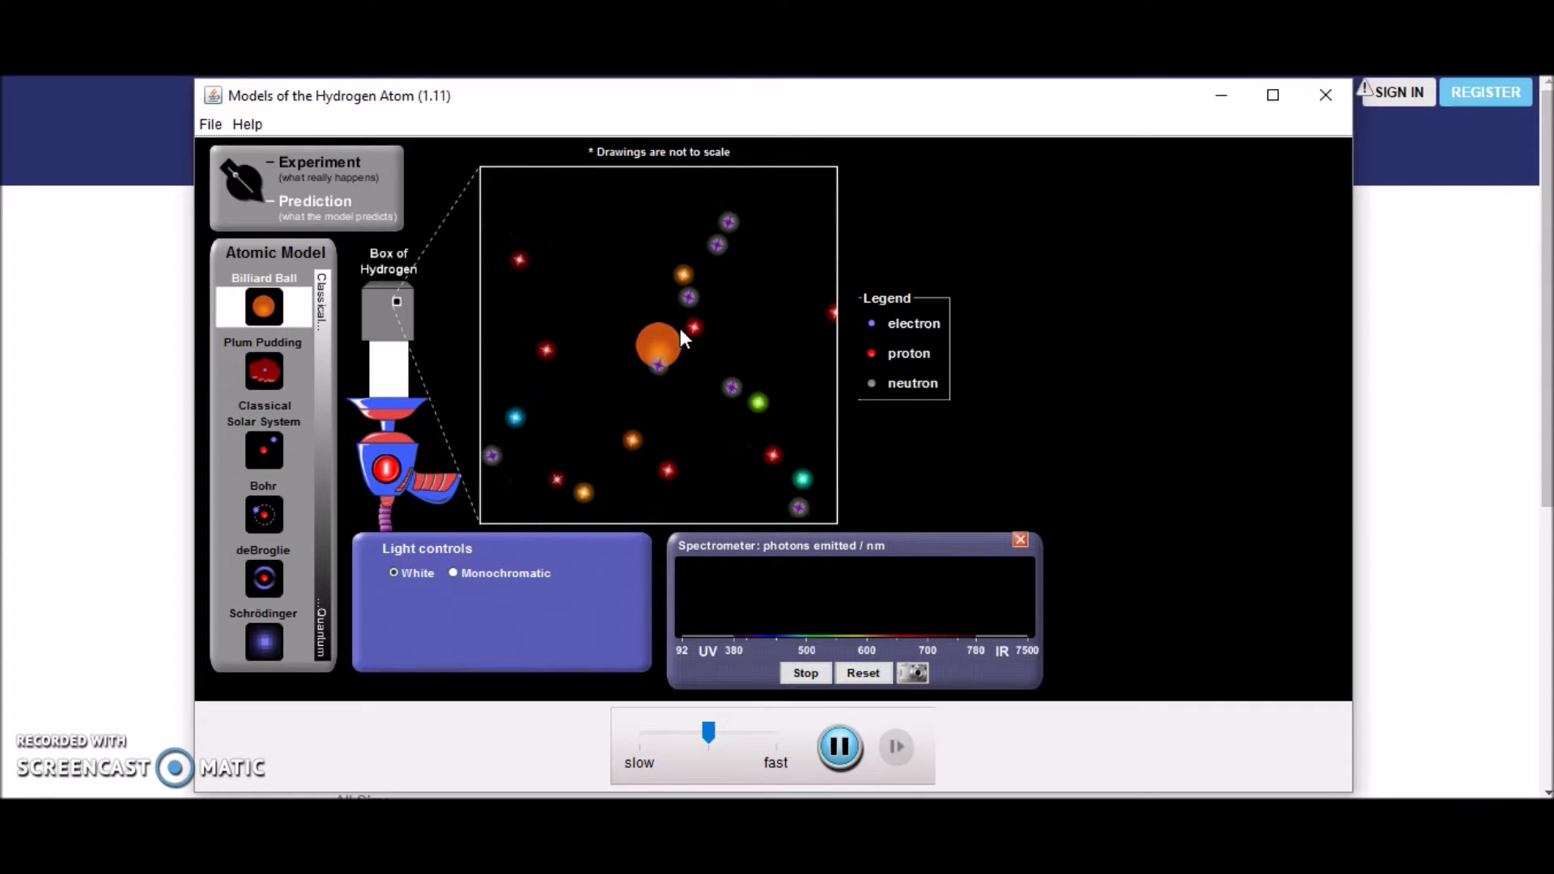
pyautogui.click(635, 379)
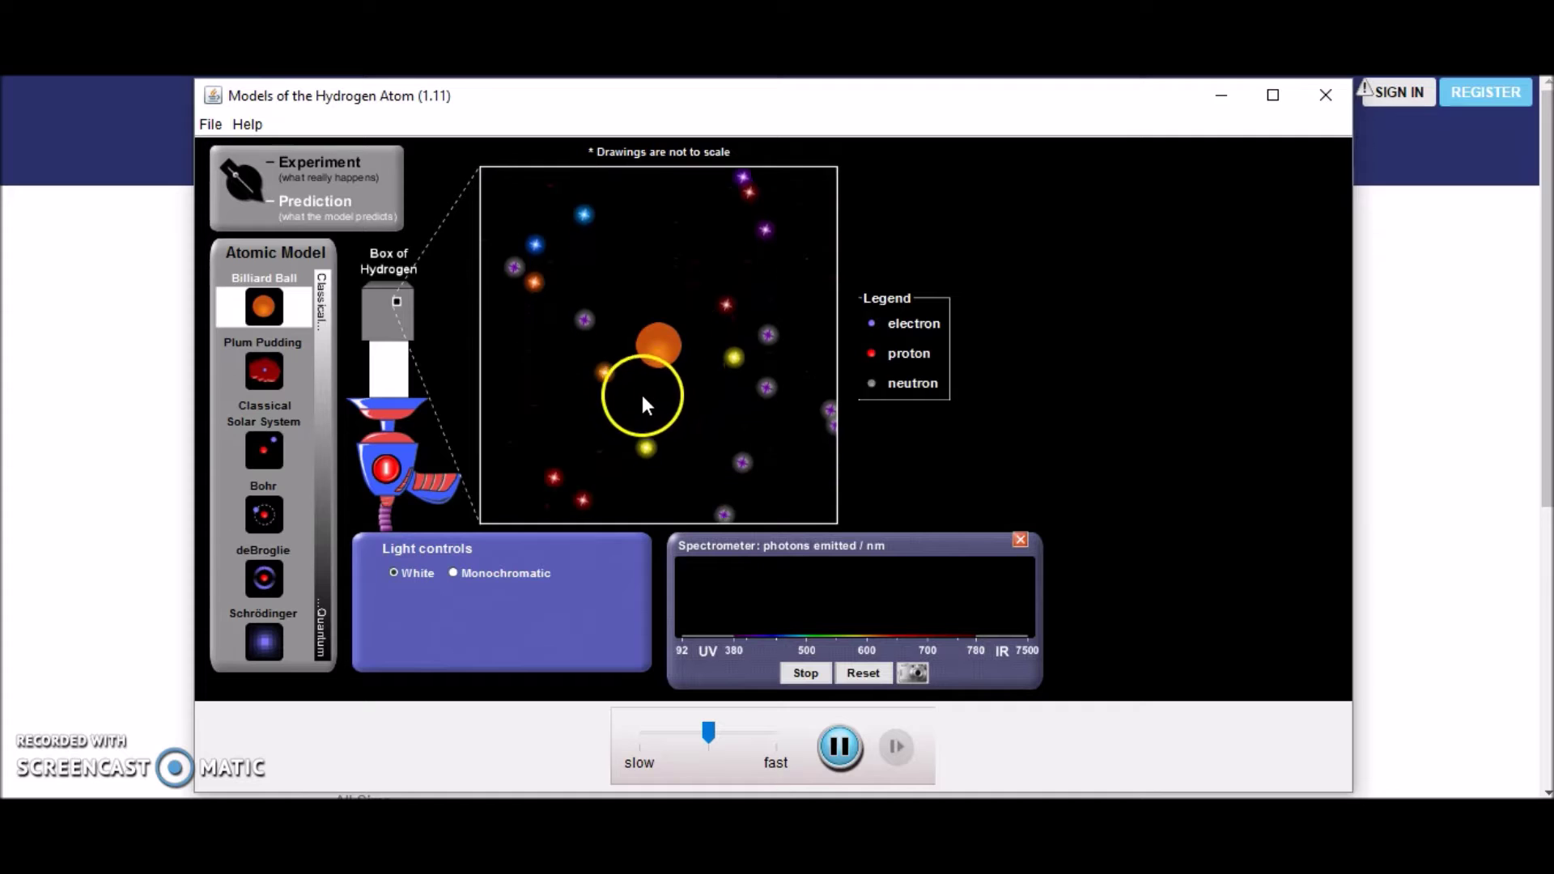
pyautogui.click(587, 371)
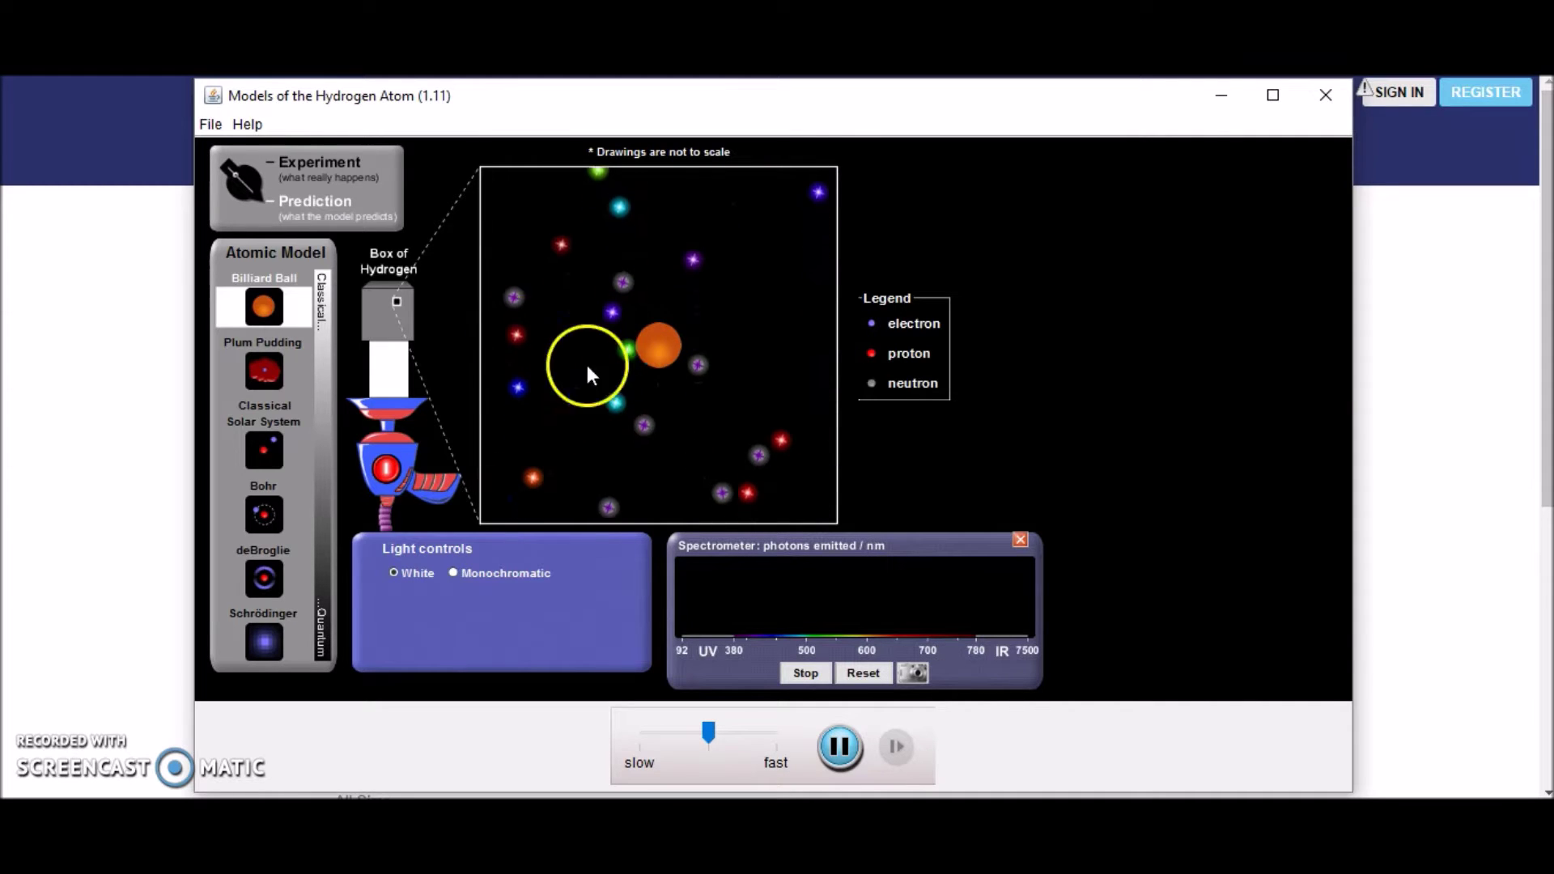
pyautogui.click(314, 159)
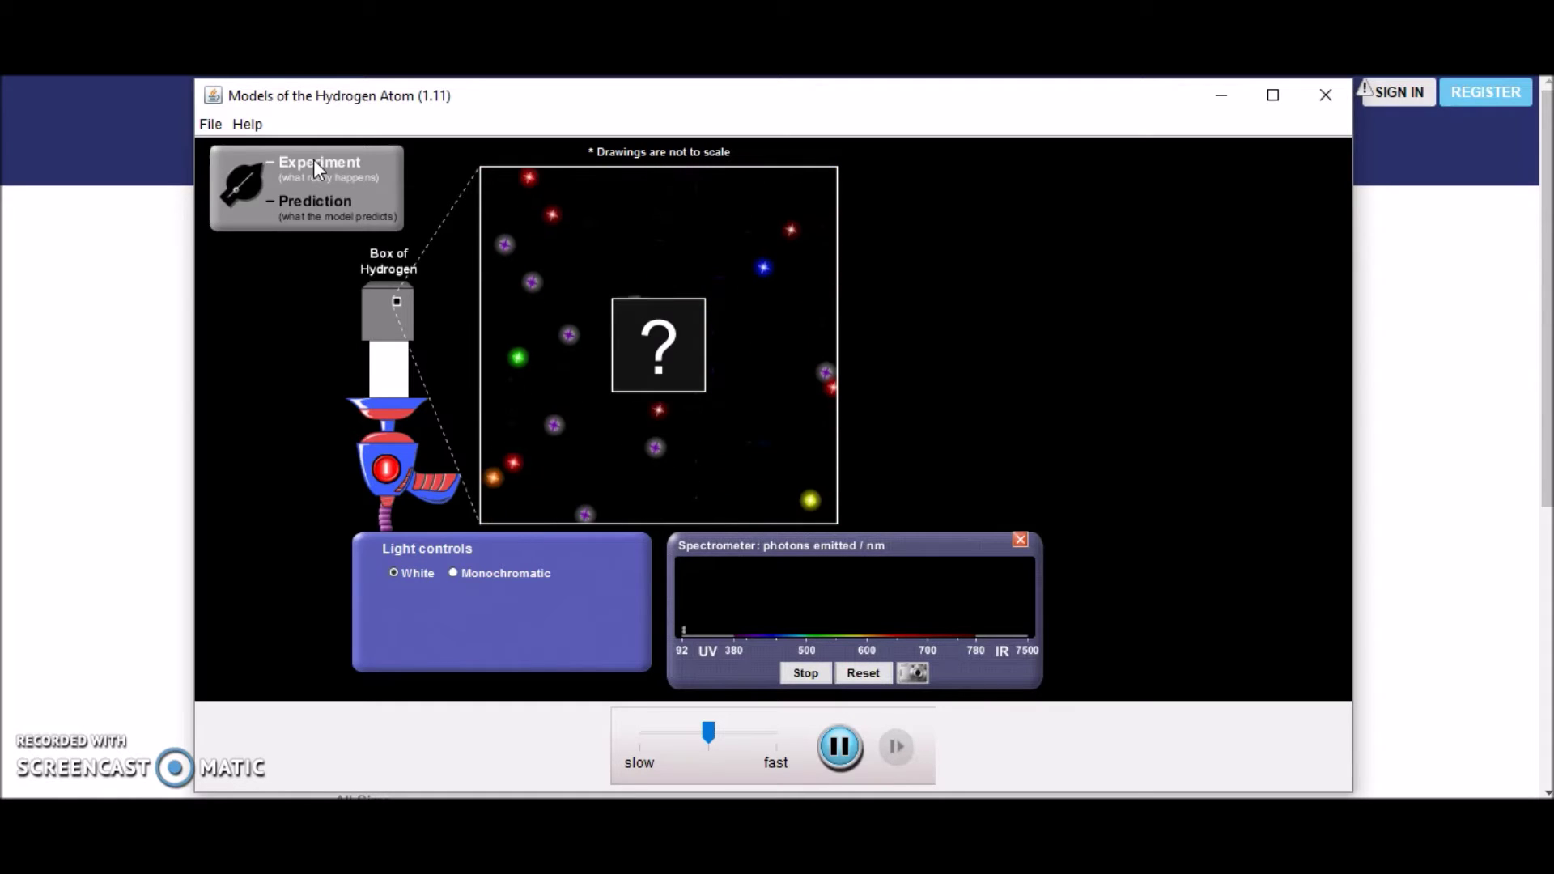
pyautogui.click(309, 173)
pyautogui.click(311, 201)
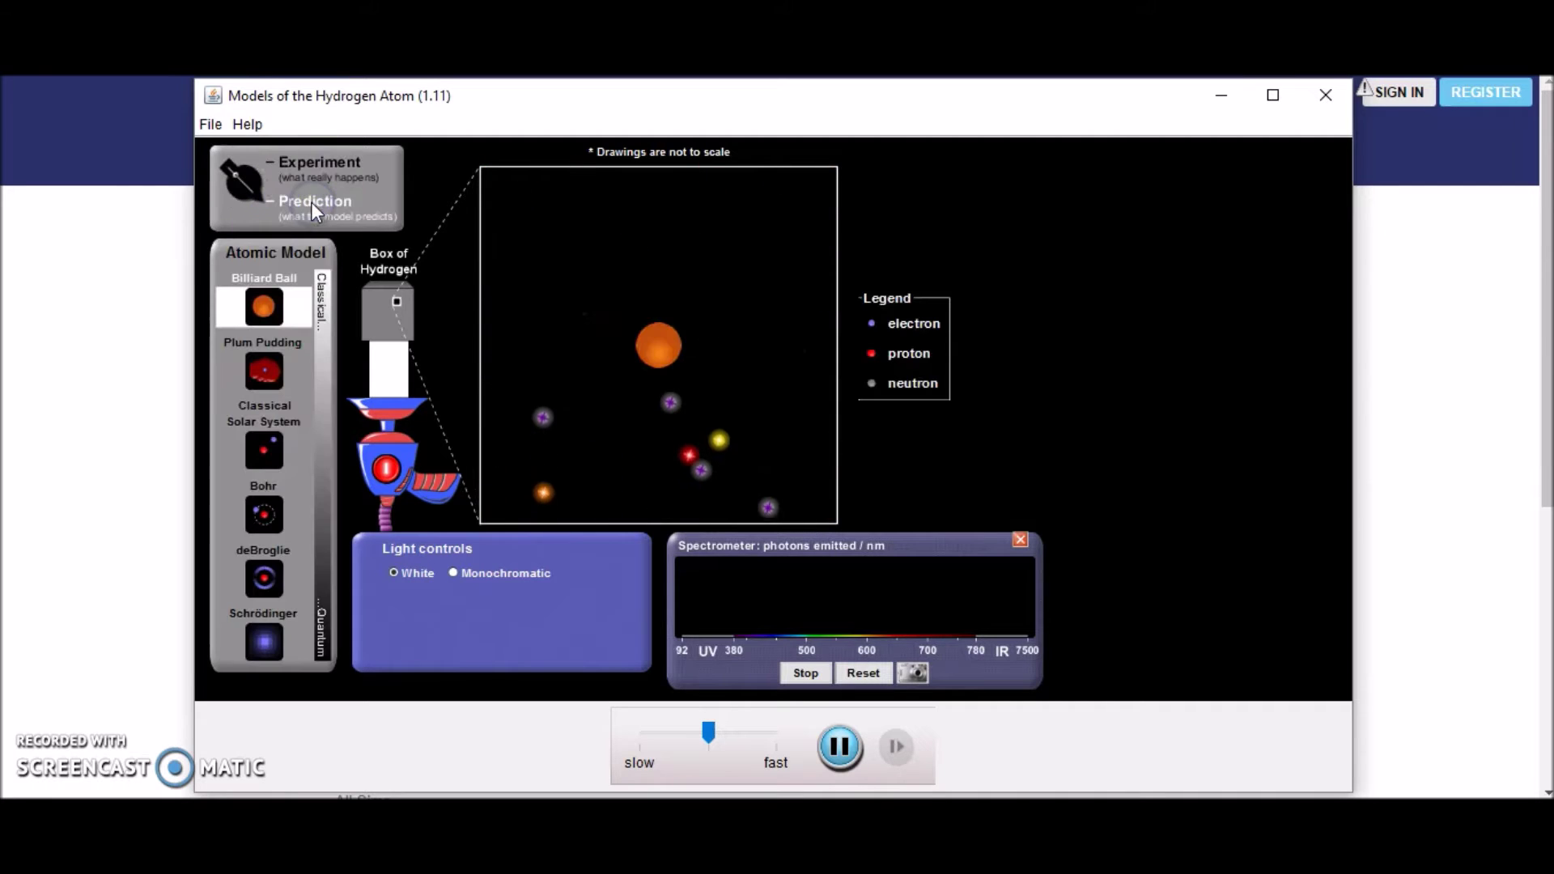
# - Select the Plum Pudding model, check it against Experiment, then return to Prediction
pyautogui.click(264, 371)
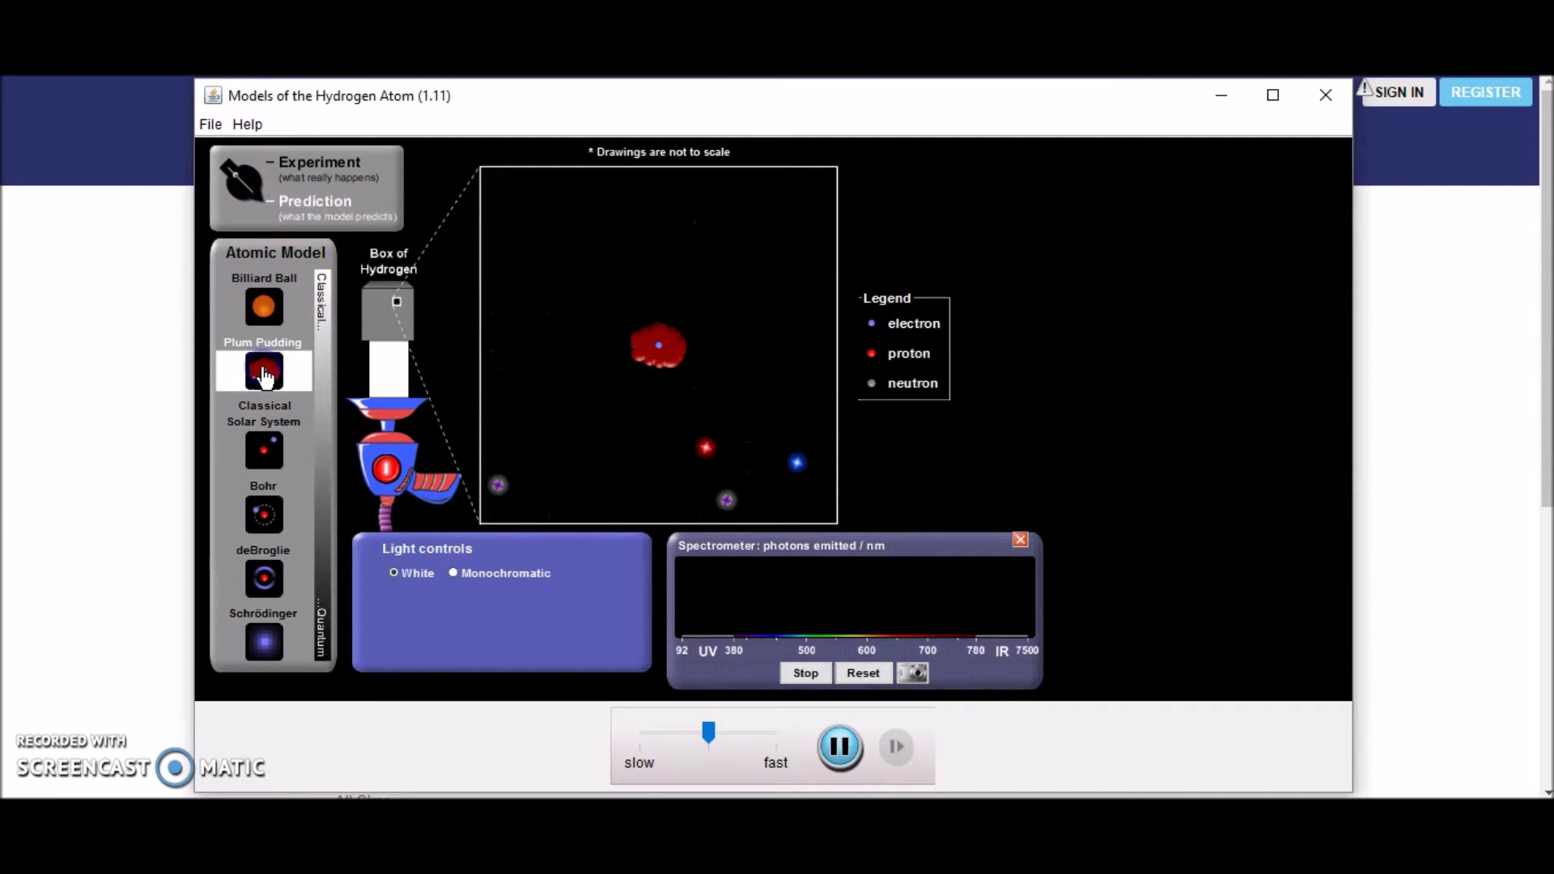
pyautogui.moveTo(513, 423); pyautogui.dragTo(682, 340)
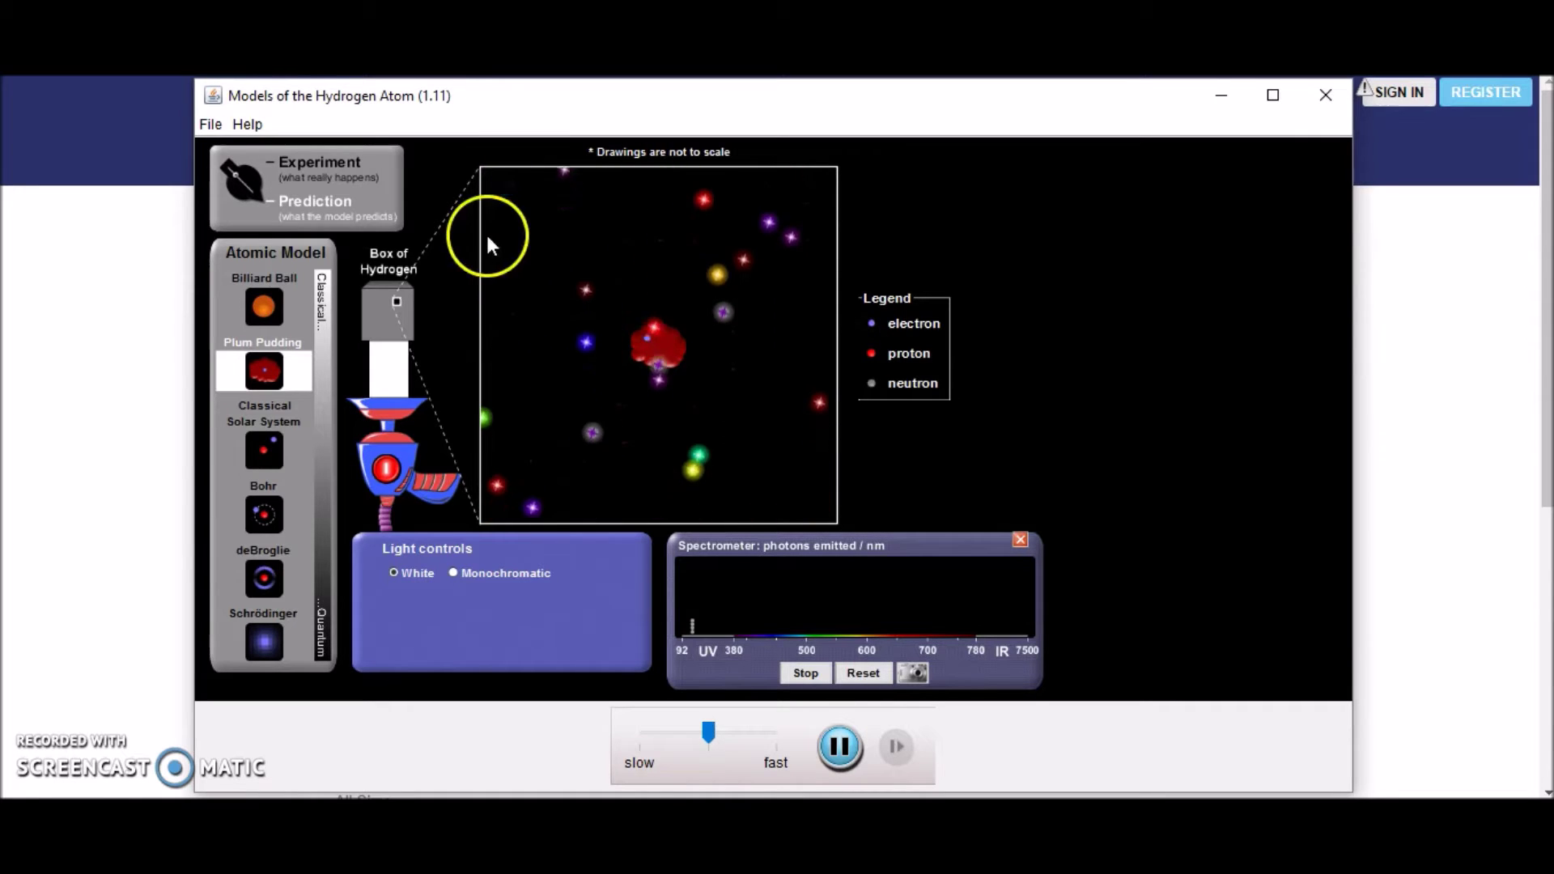
pyautogui.click(346, 163)
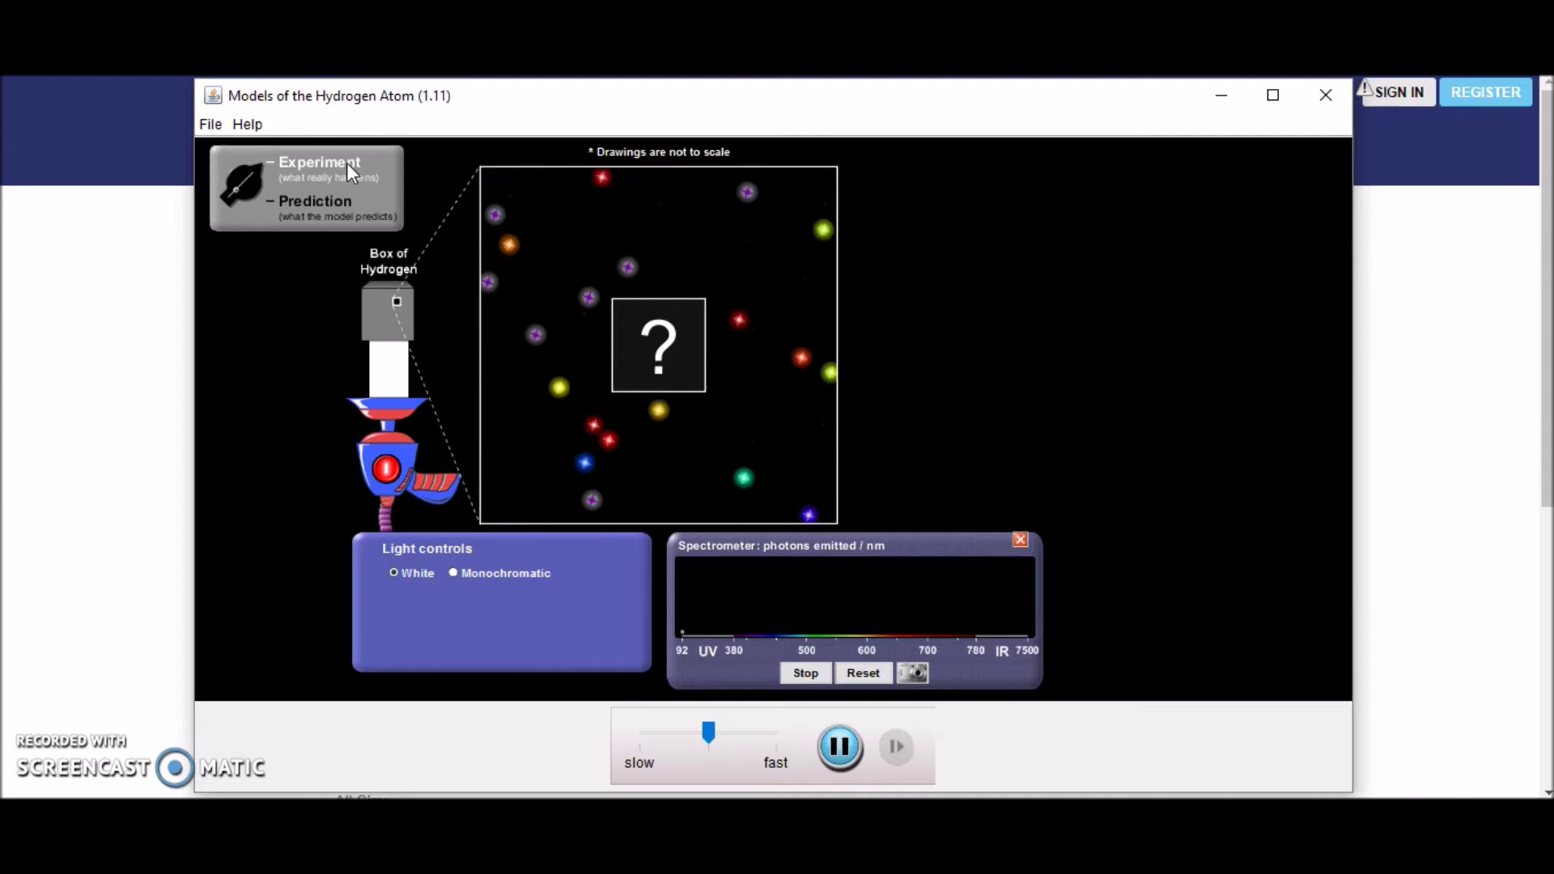
pyautogui.click(316, 208)
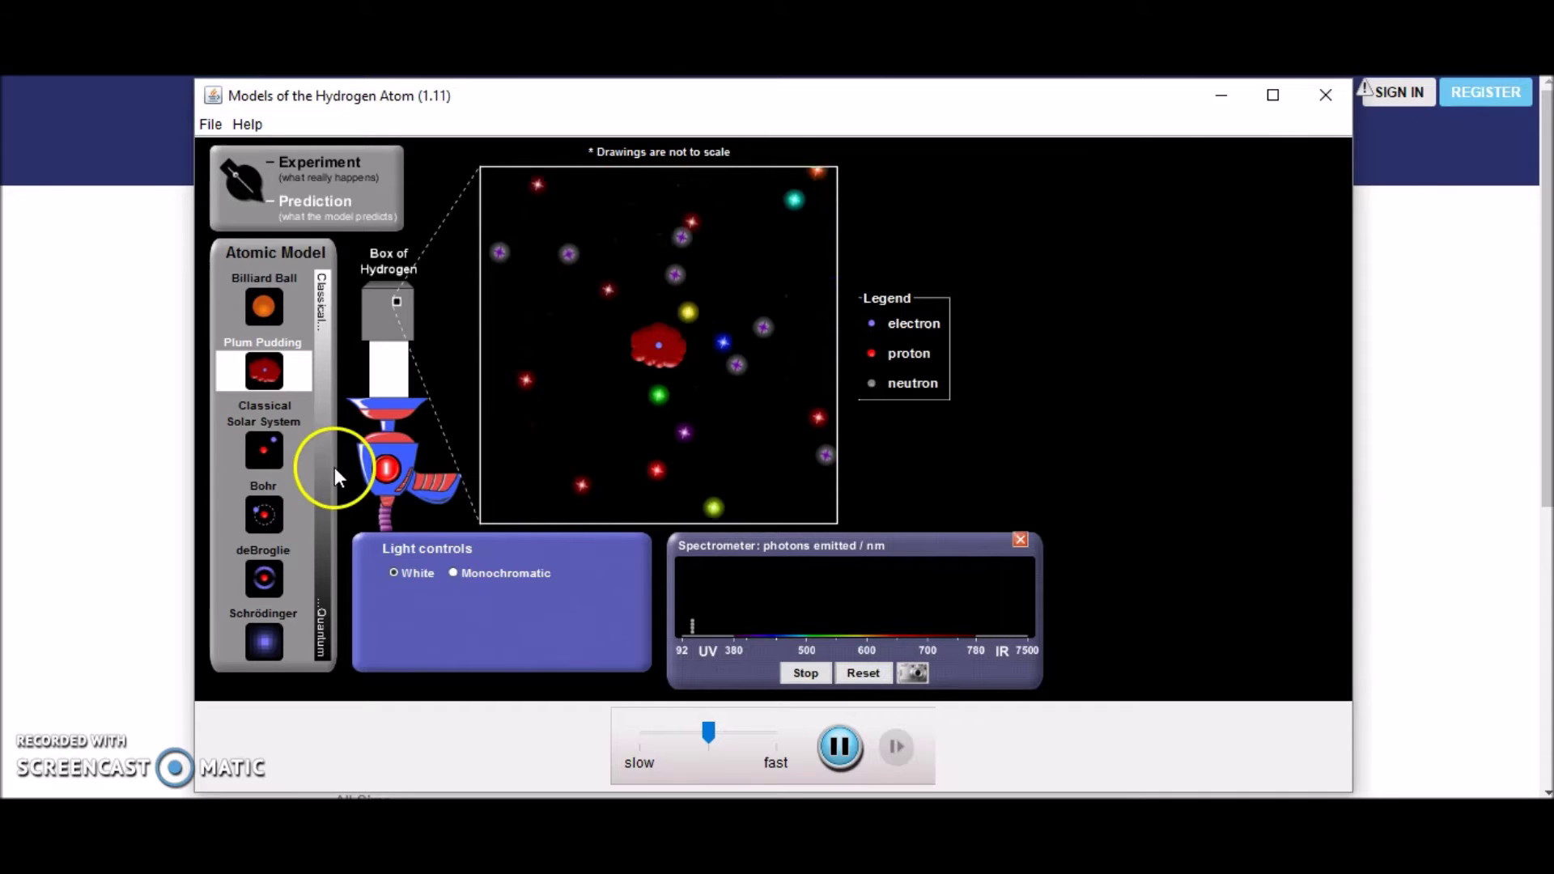
# - Select the Classical Solar System model, check Experiment, then return to Prediction
pyautogui.click(259, 459)
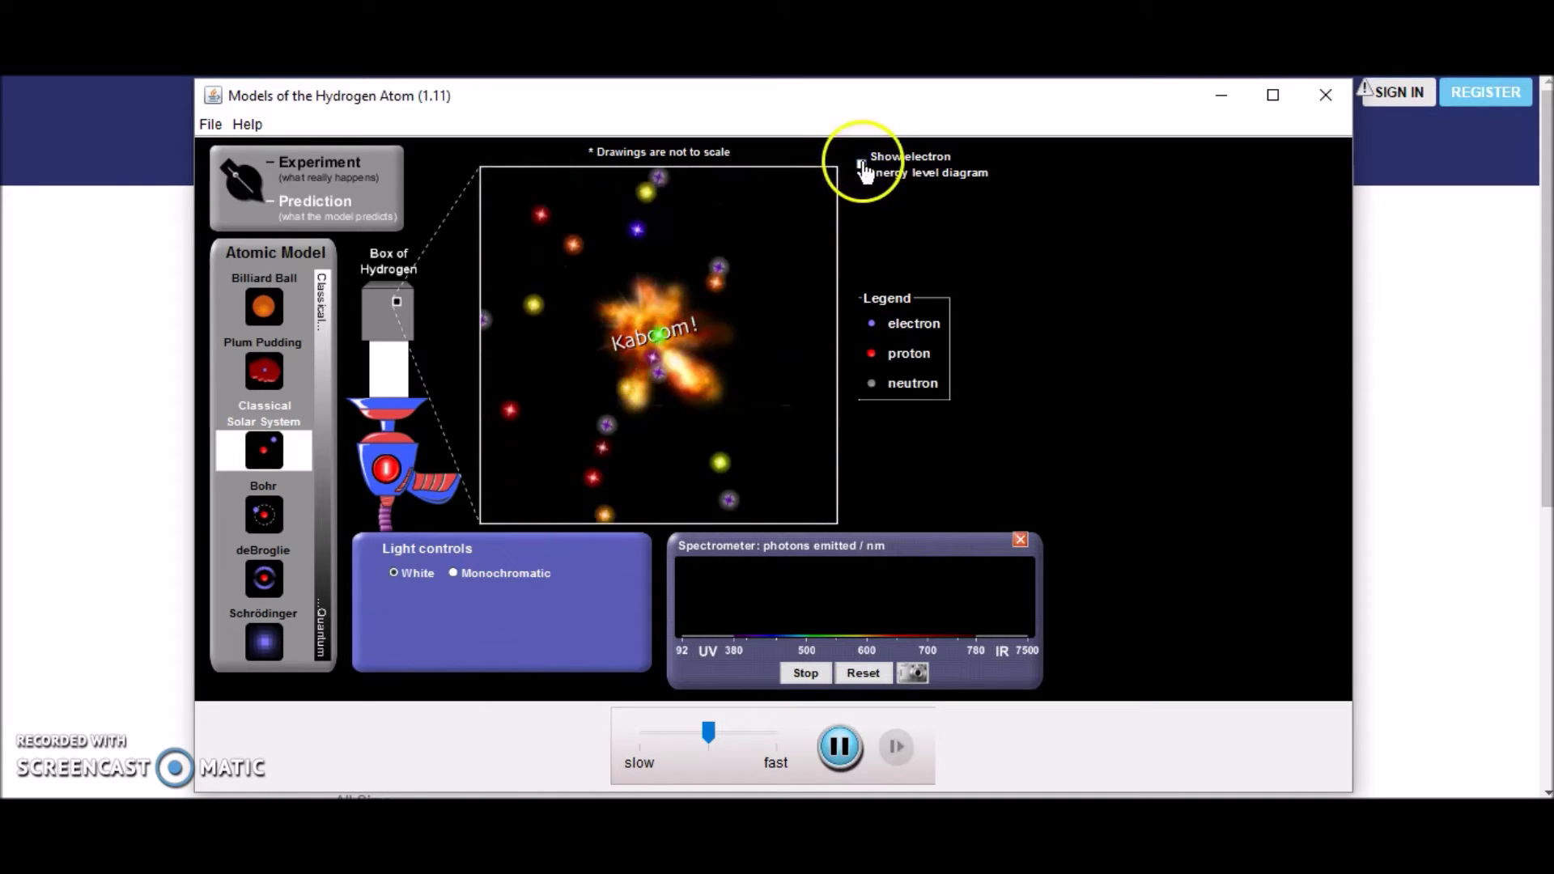
pyautogui.click(323, 167)
pyautogui.click(318, 209)
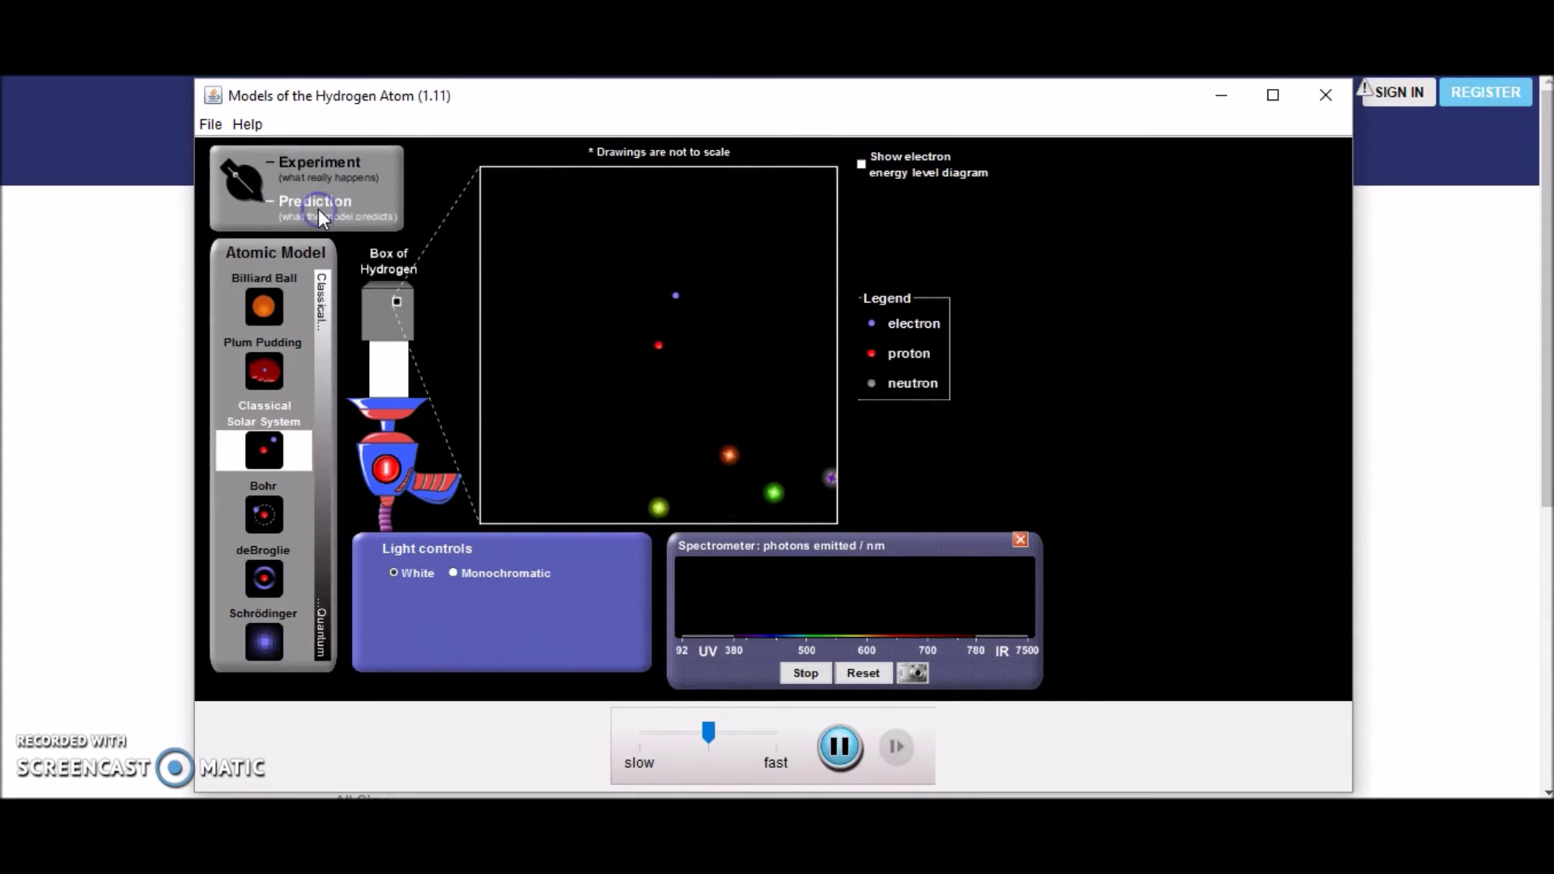
pyautogui.moveTo(605, 357)
pyautogui.mouseDown()
pyautogui.moveTo(641, 401)
pyautogui.moveTo(619, 387)
pyautogui.moveTo(628, 338)
pyautogui.moveTo(653, 338)
pyautogui.moveTo(630, 321)
pyautogui.moveTo(683, 354)
pyautogui.moveTo(629, 344)
pyautogui.mouseUp()
# - Select the Bohr model and turn on Show electron energy level diagram
pyautogui.click(284, 523)
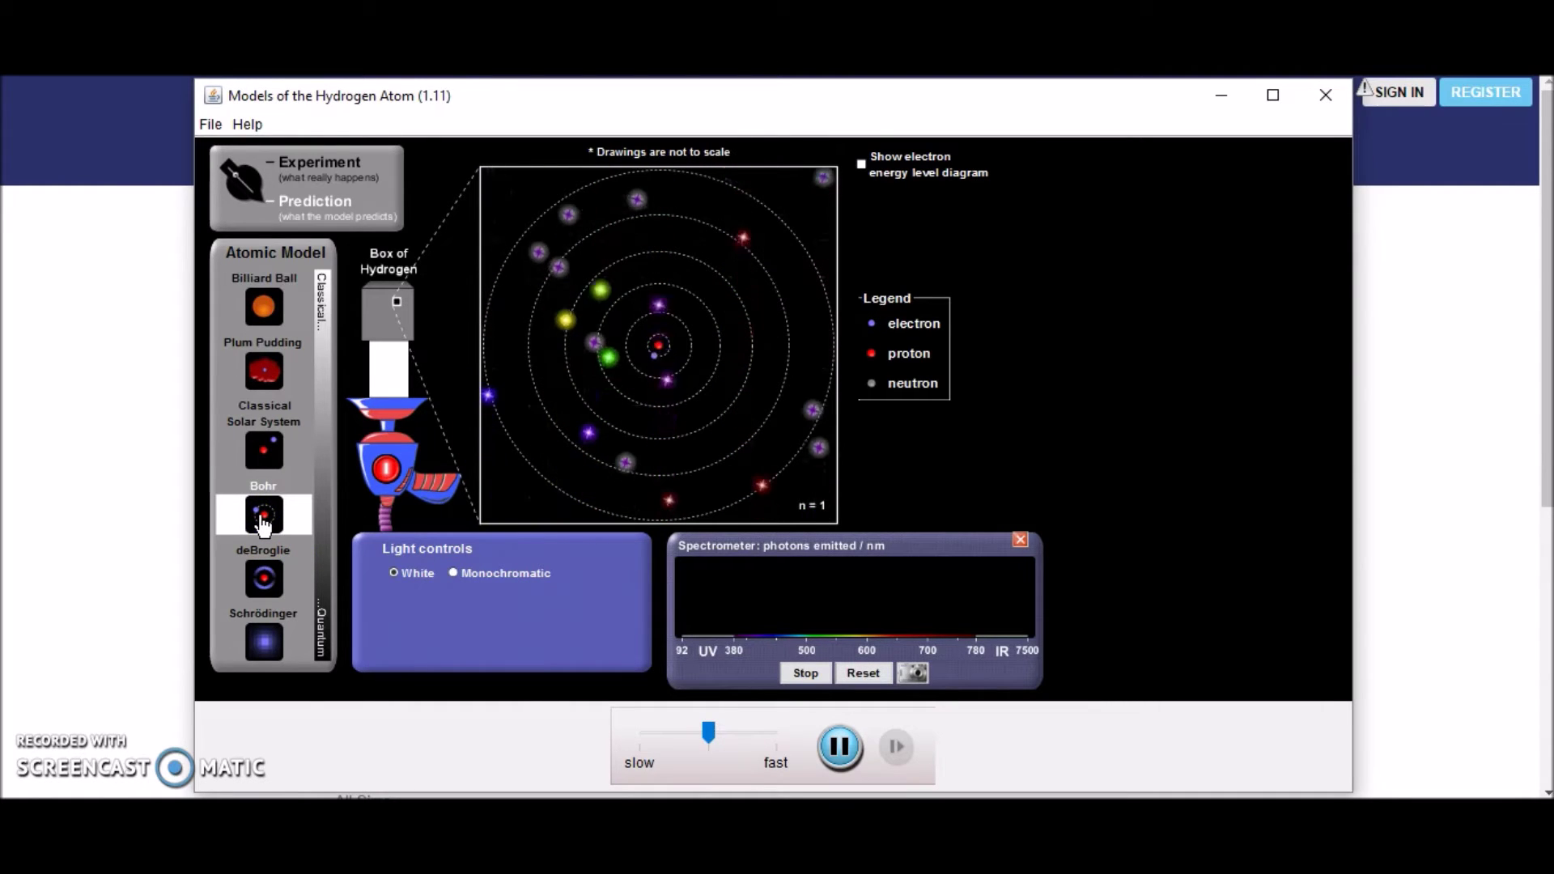
pyautogui.moveTo(846, 506); pyautogui.dragTo(753, 365)
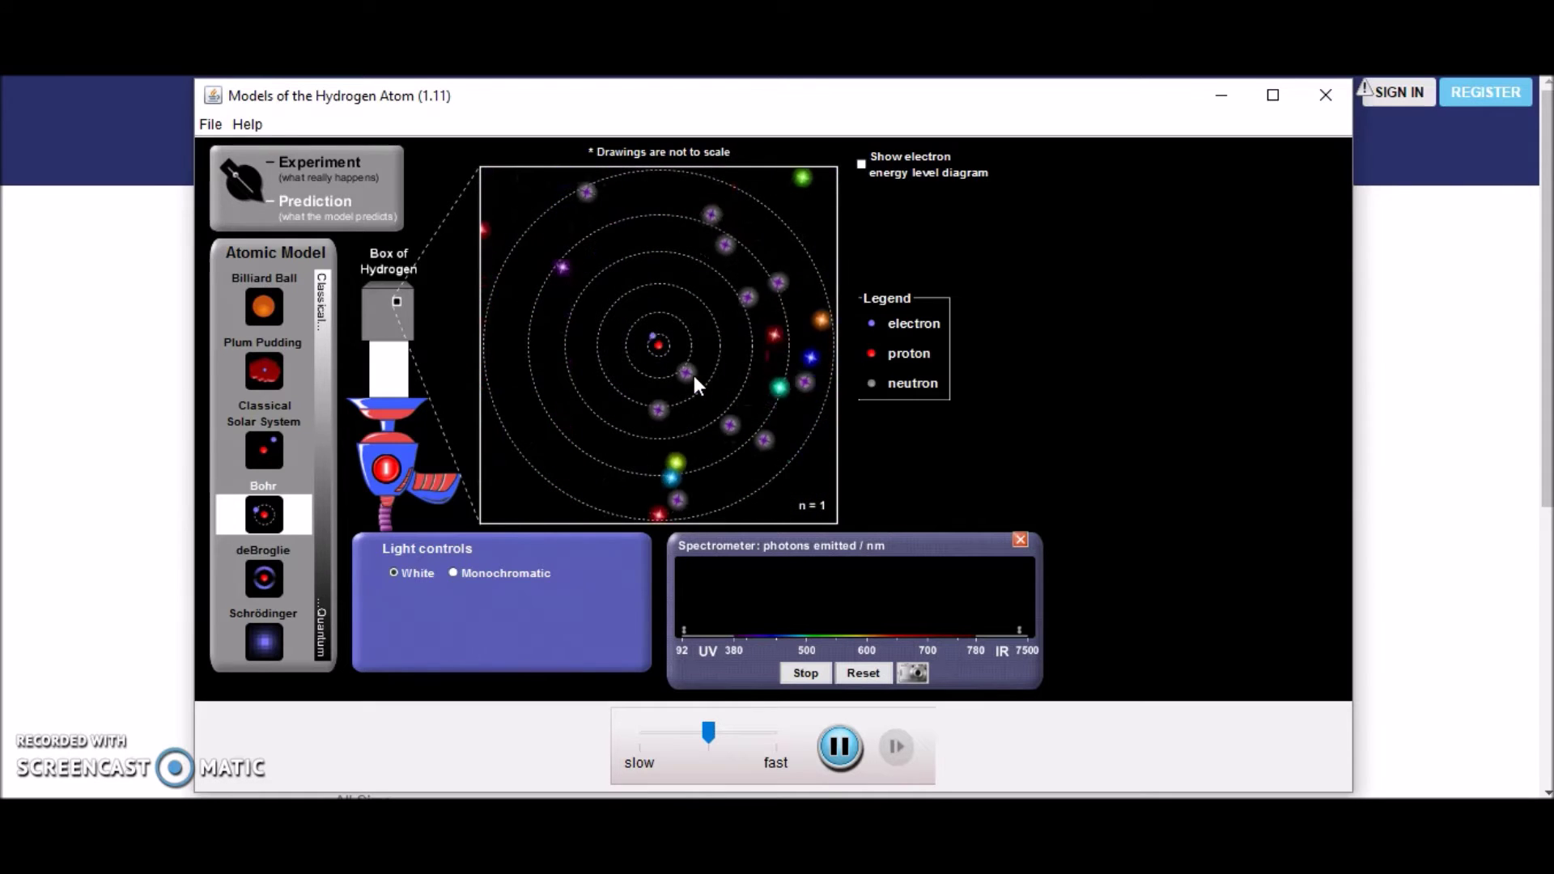
pyautogui.click(672, 377)
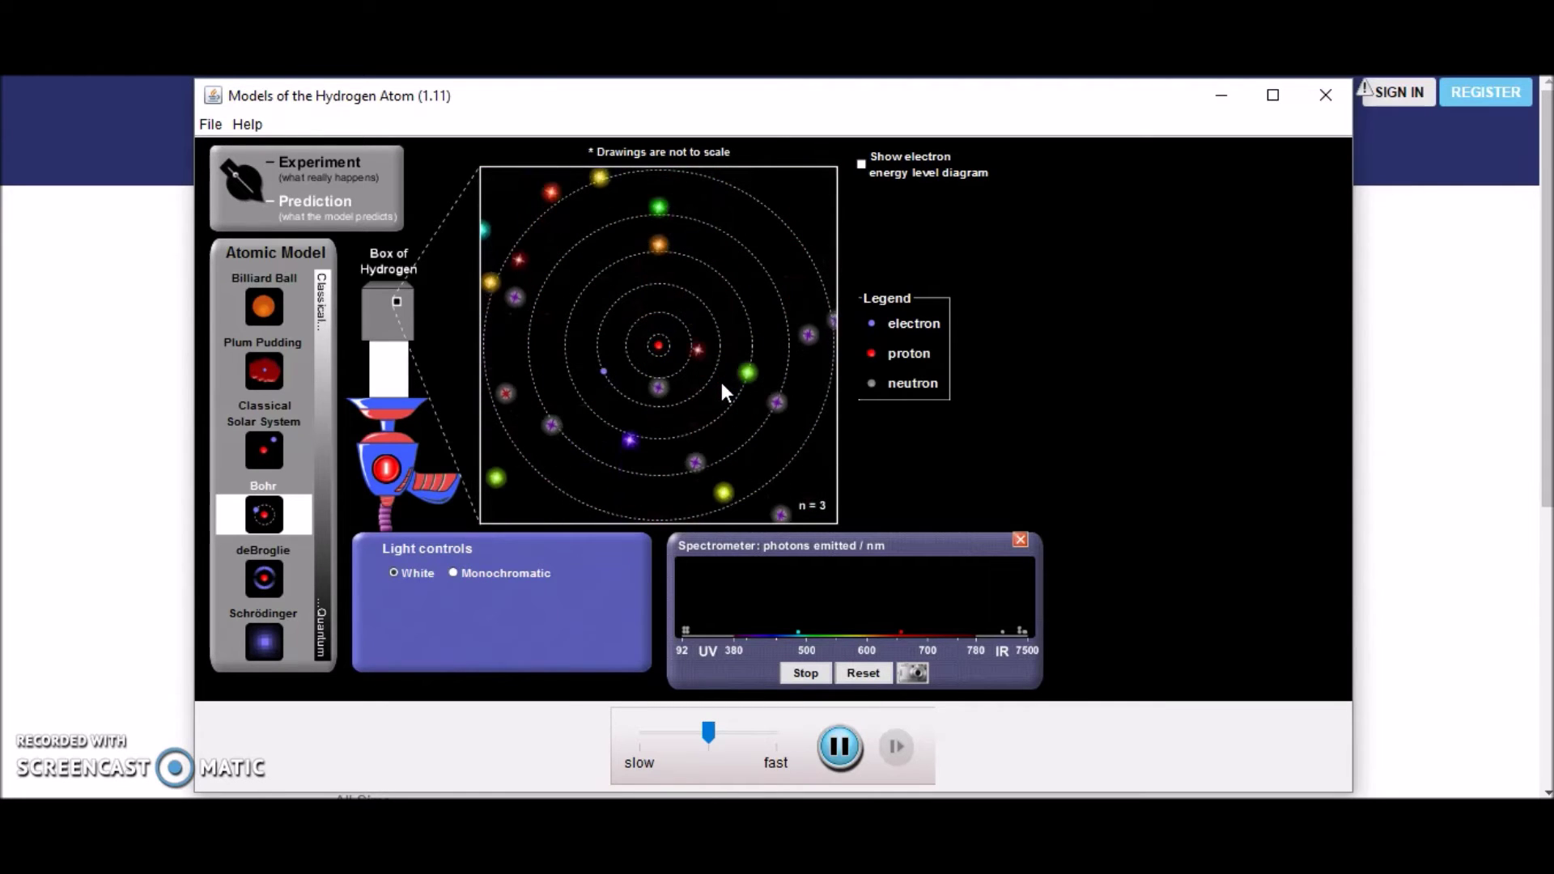
pyautogui.click(862, 164)
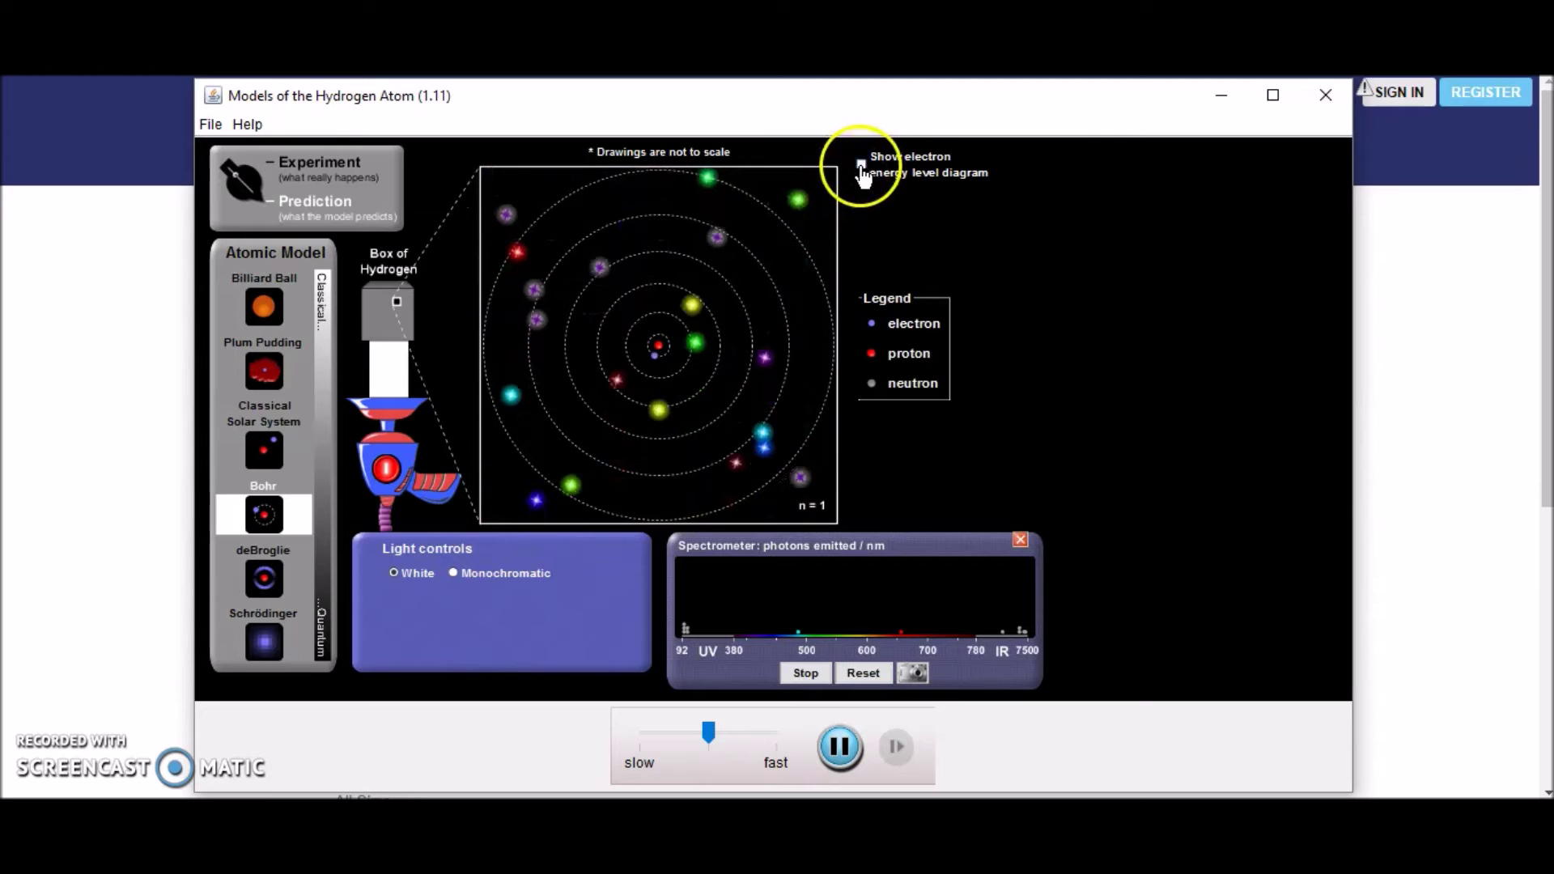
pyautogui.click(976, 427)
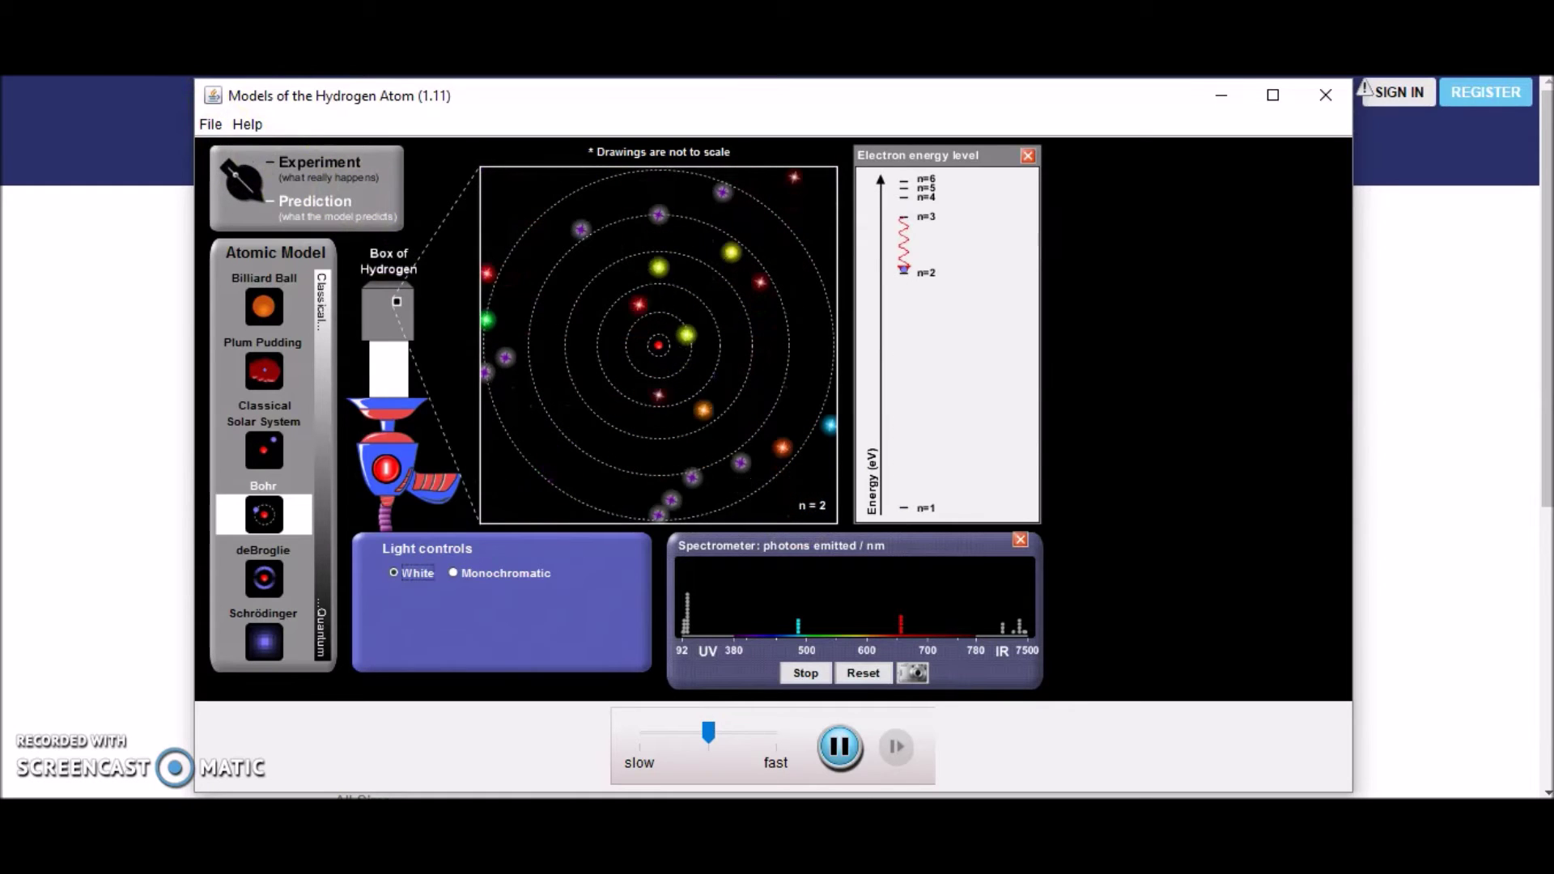
# - Compare the Experiment view, then return to the Bohr prediction with the energy-level diagram
pyautogui.click(306, 163)
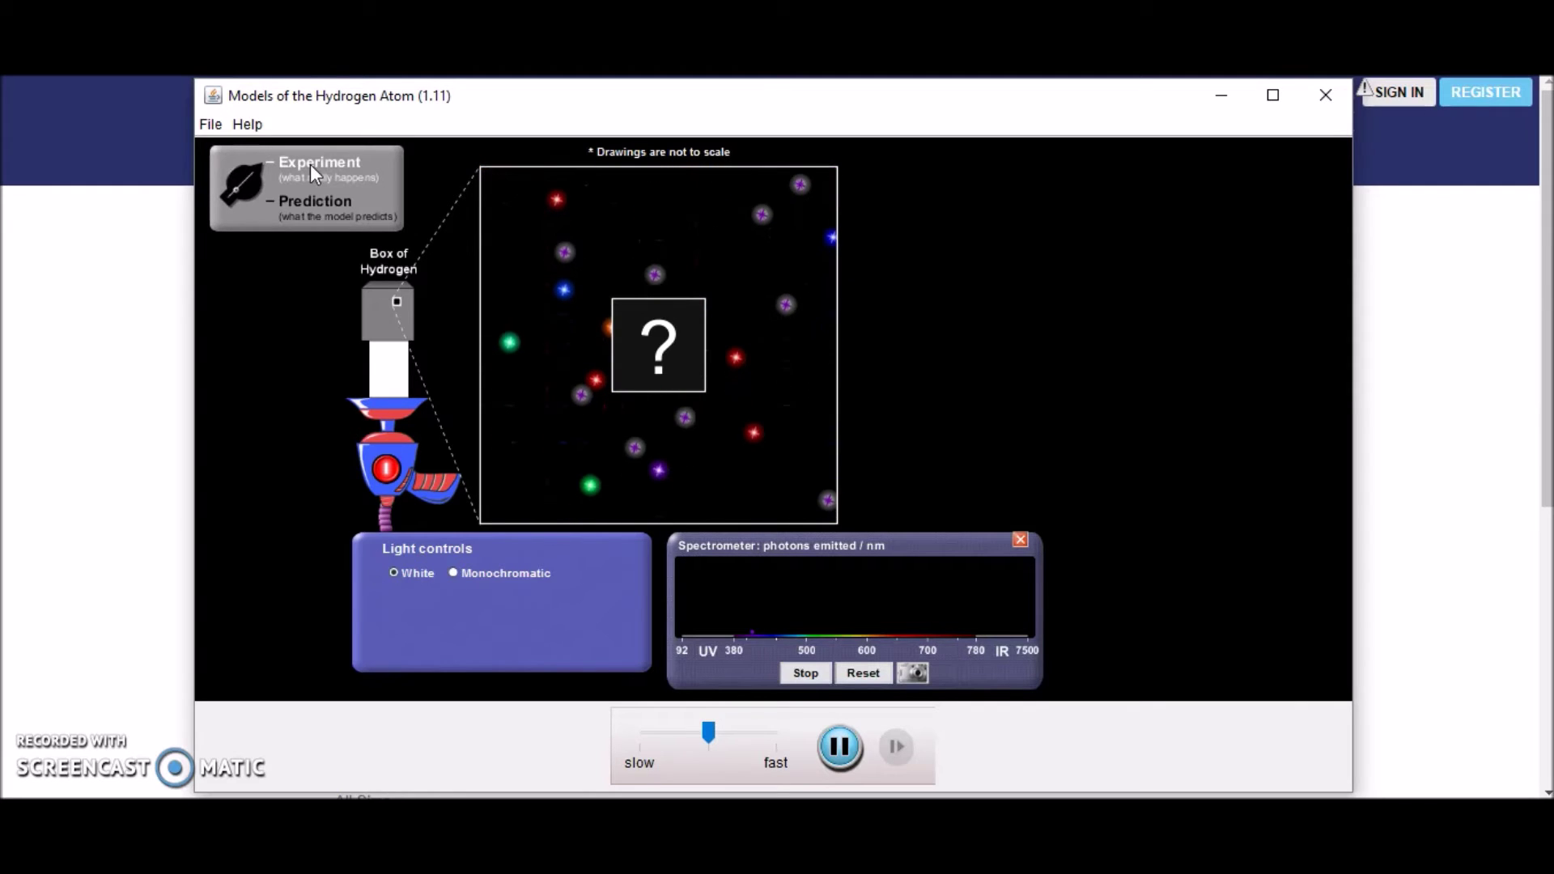
pyautogui.click(565, 300)
pyautogui.click(581, 338)
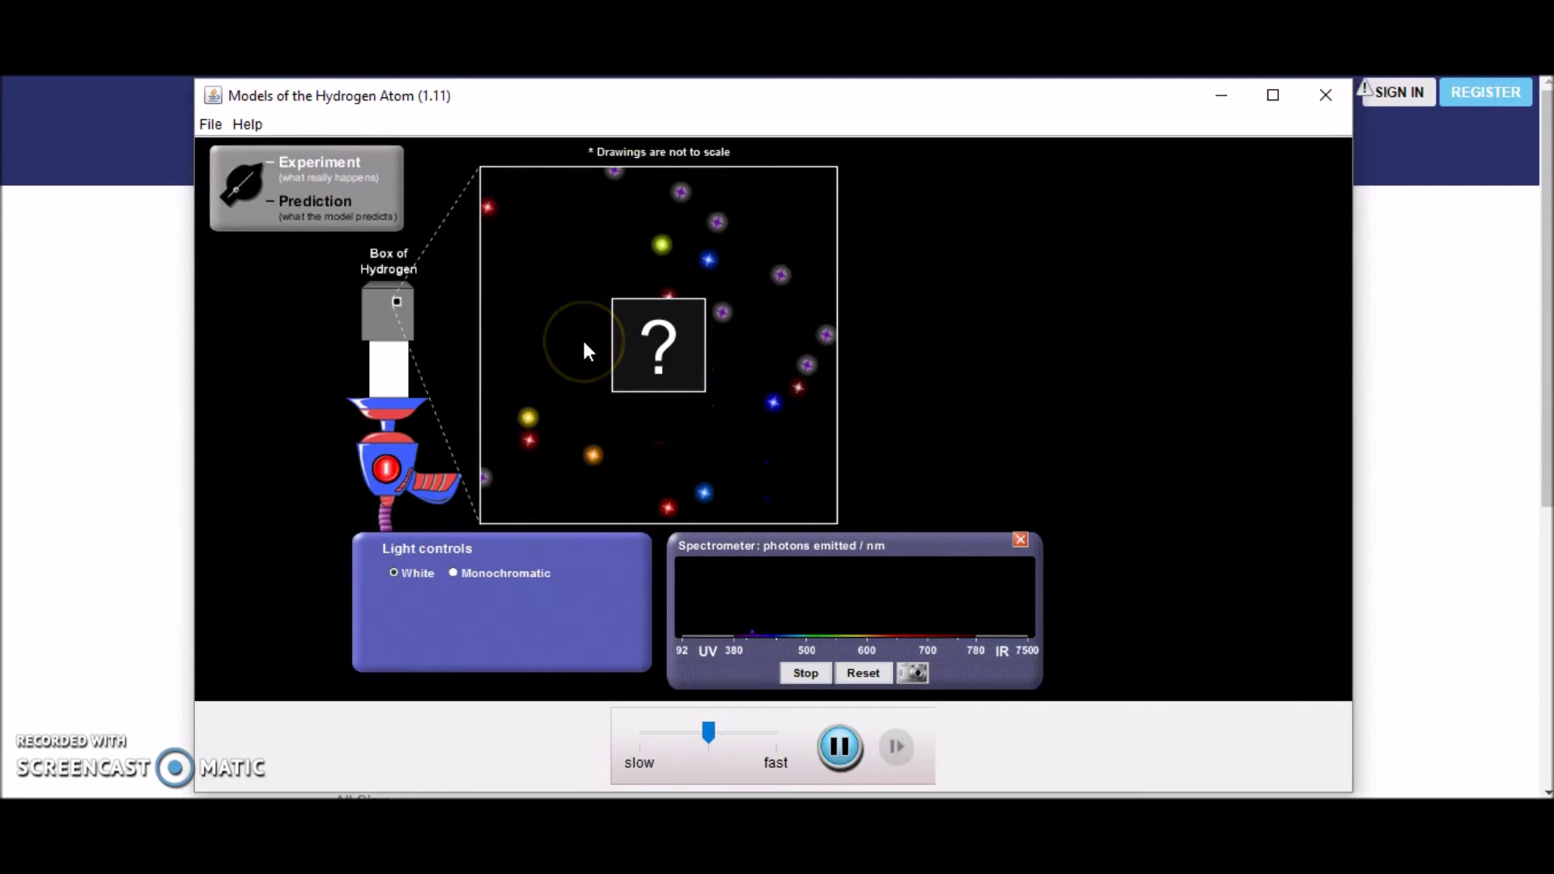
pyautogui.click(694, 397)
pyautogui.click(747, 449)
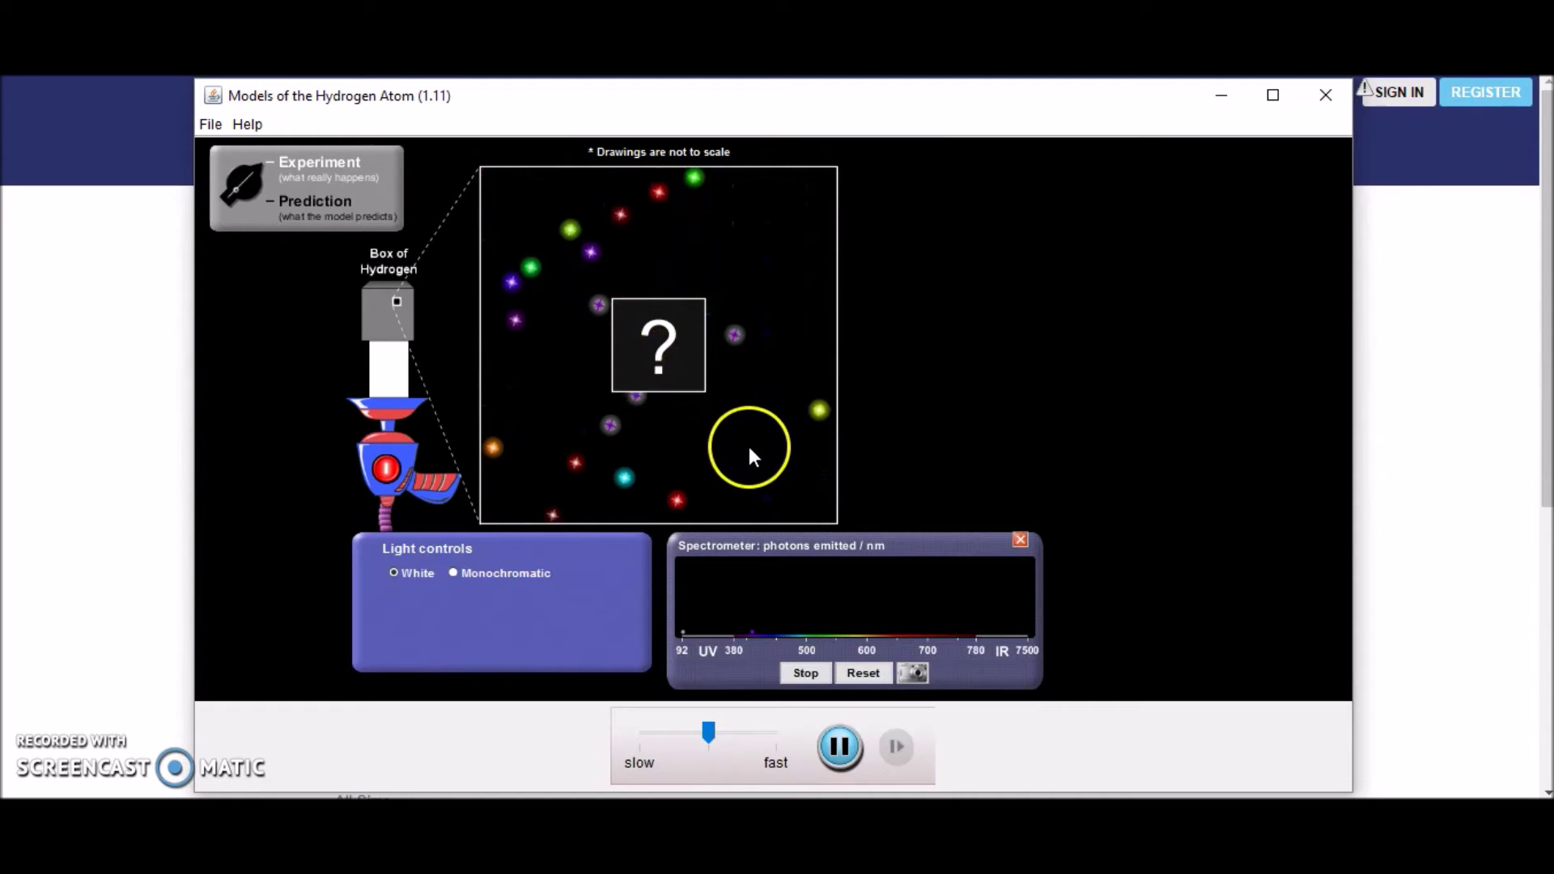
pyautogui.click(782, 345)
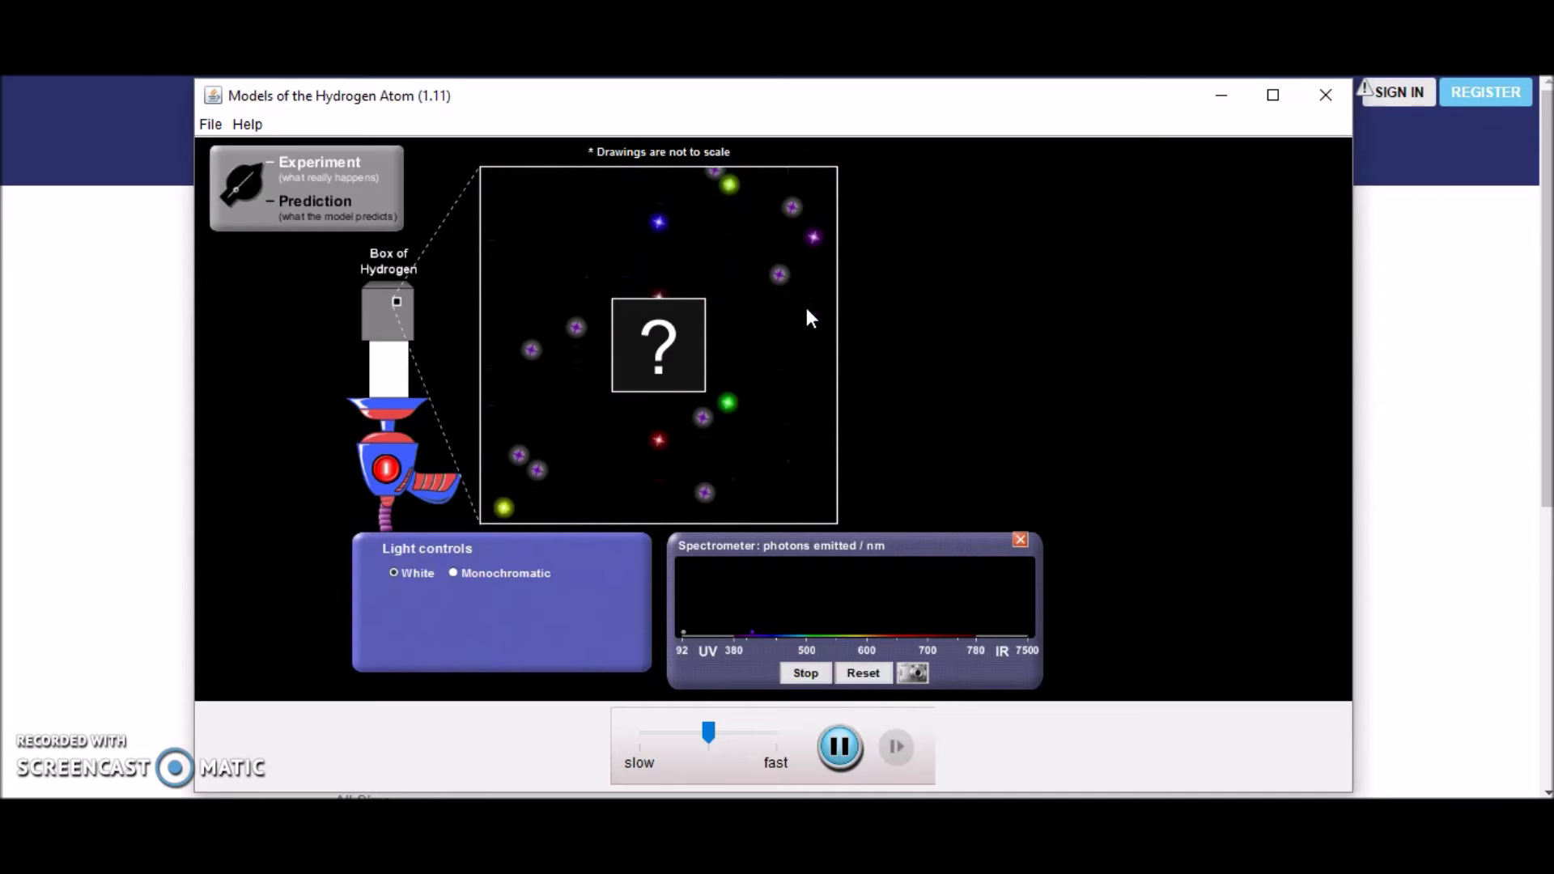
pyautogui.click(735, 338)
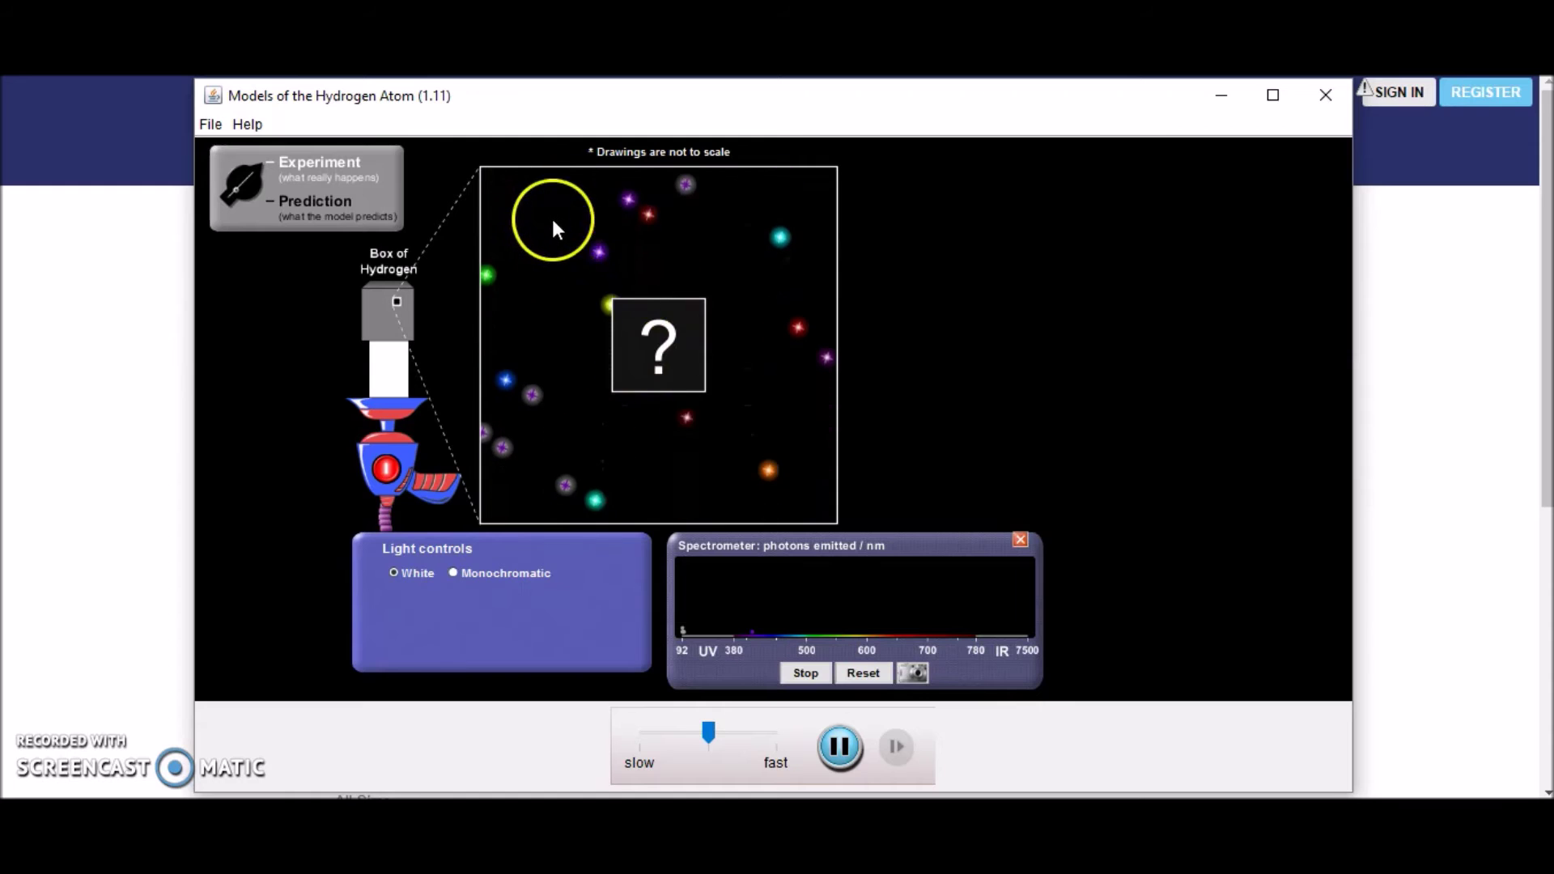
pyautogui.click(322, 204)
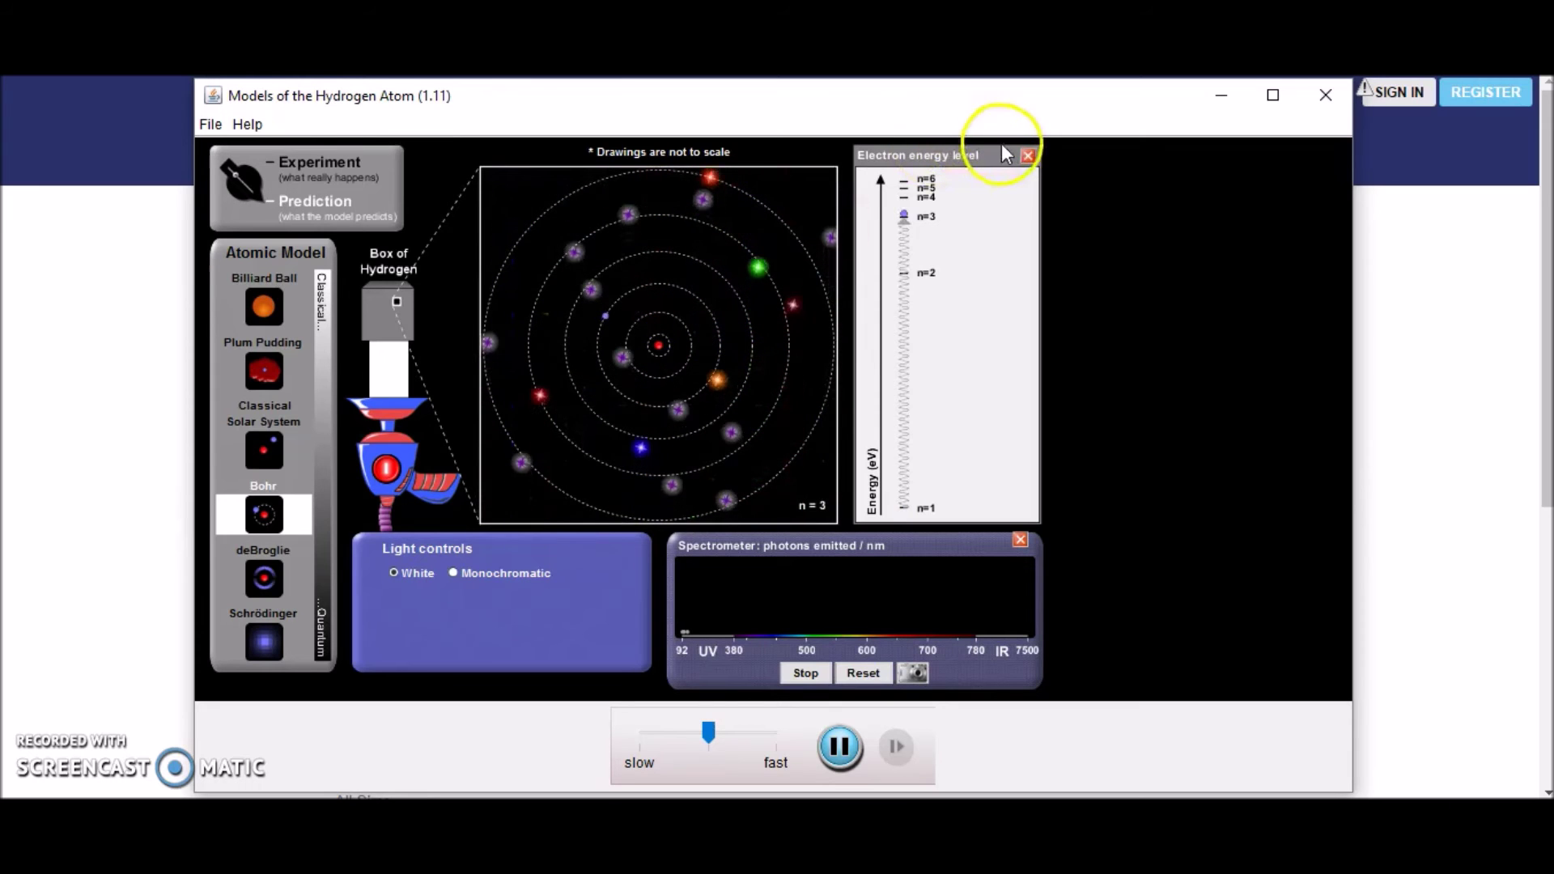
# - Close the energy-level diagram and switch the prediction to the deBroglie model
pyautogui.click(1028, 154)
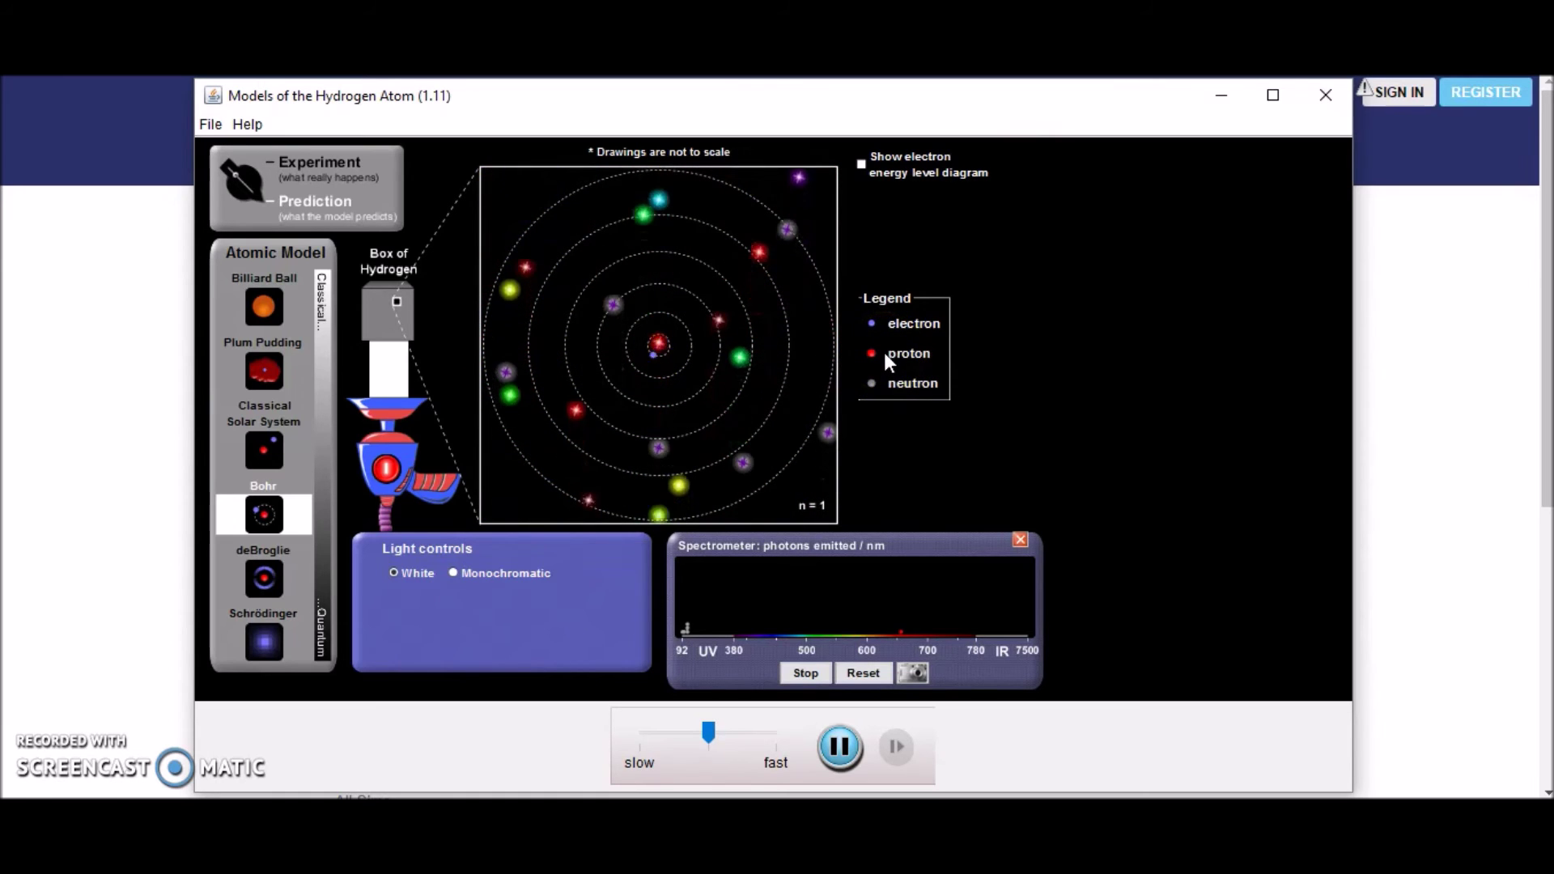
pyautogui.click(259, 588)
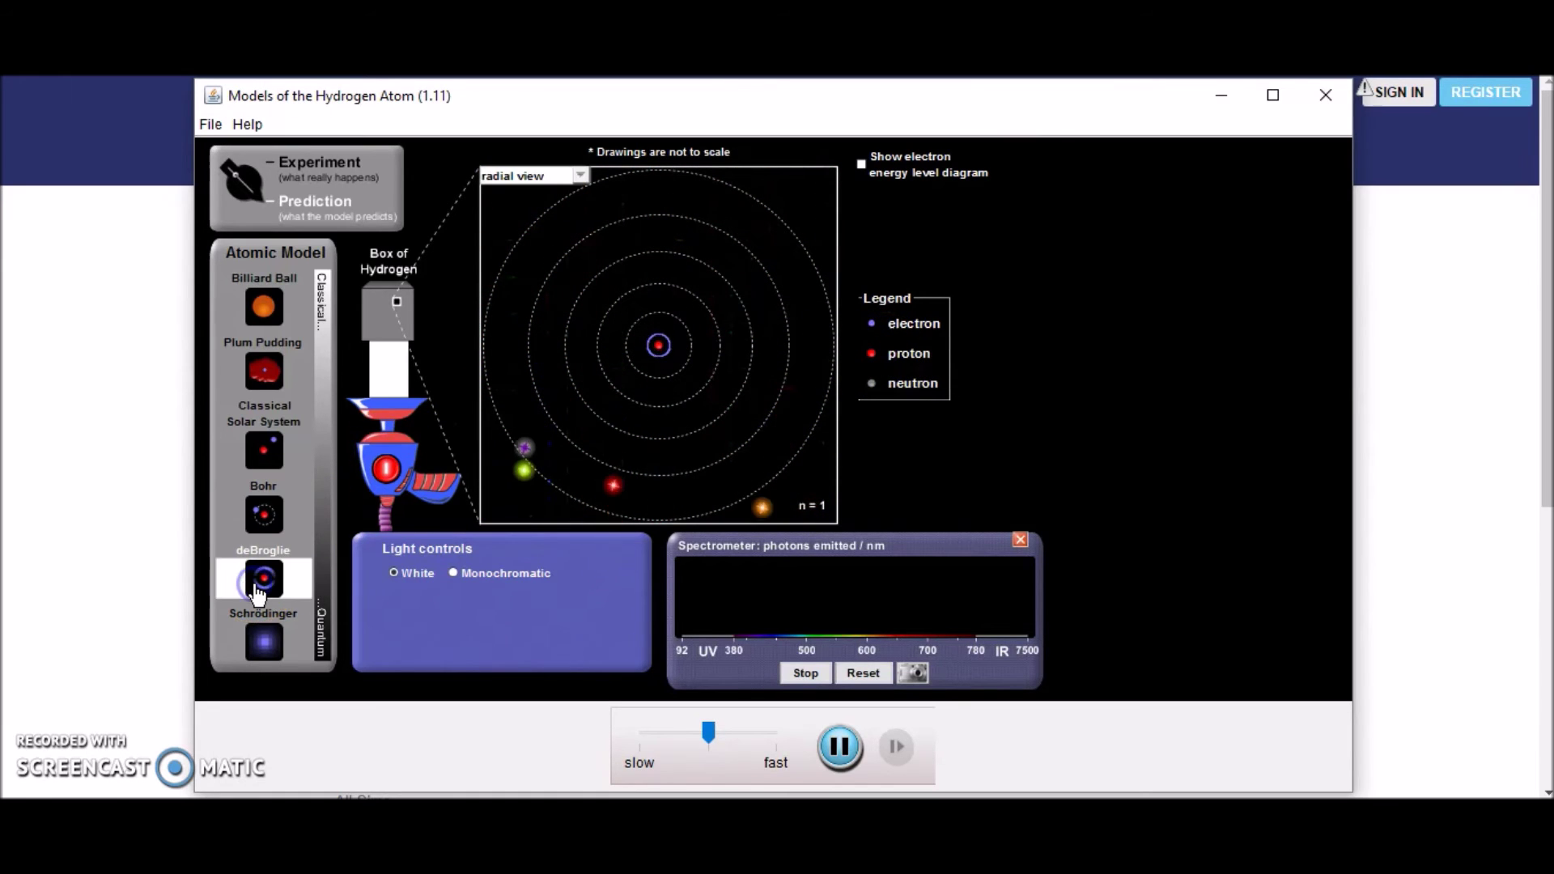
pyautogui.click(259, 590)
pyautogui.click(498, 496)
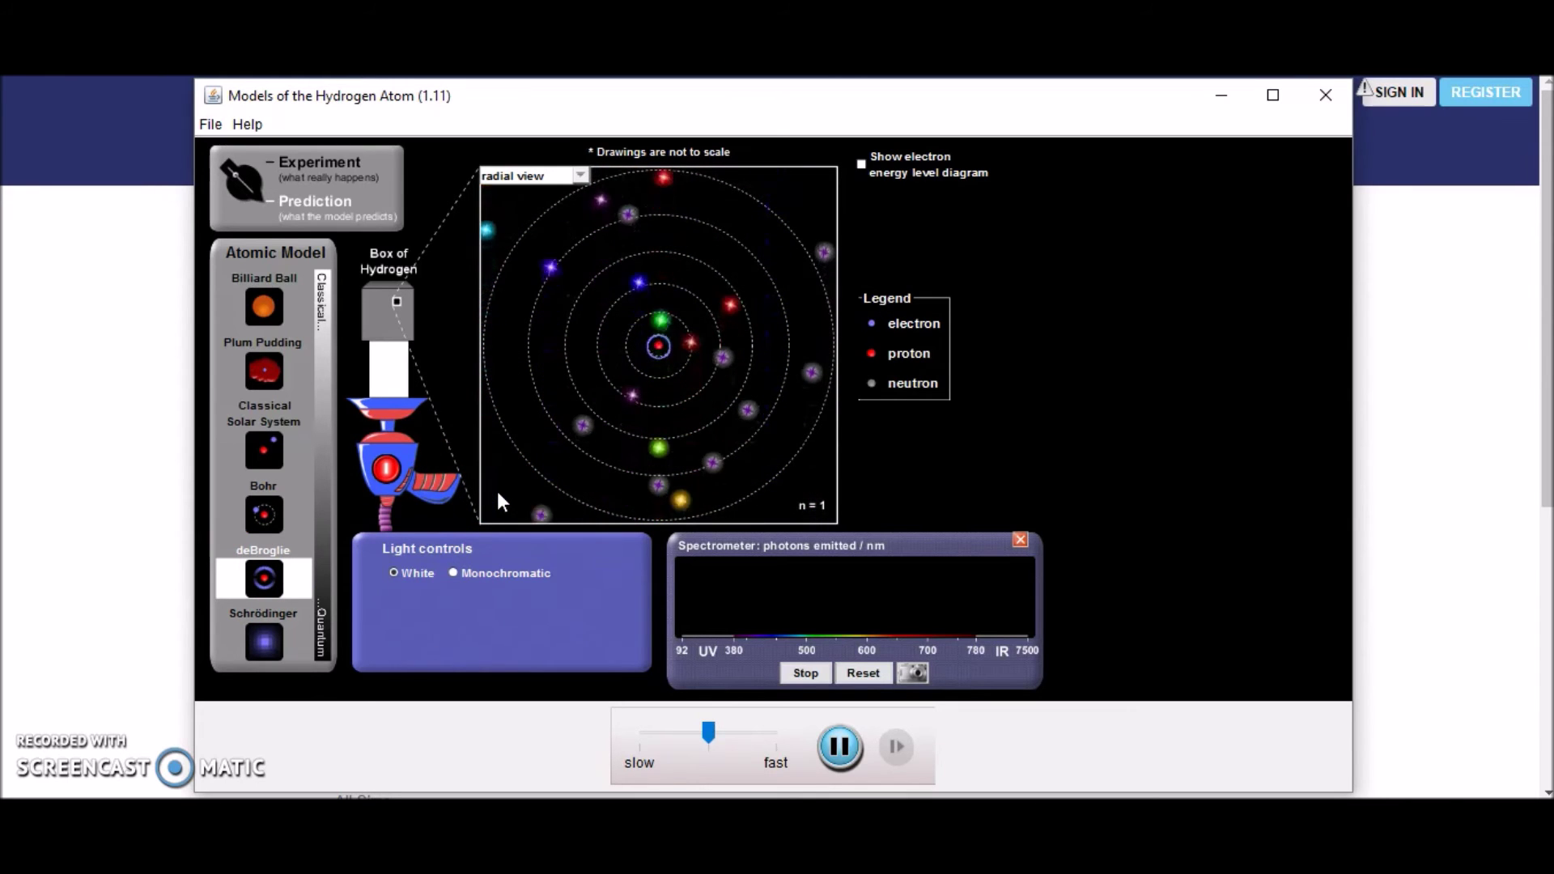
pyautogui.click(461, 507)
pyautogui.click(346, 544)
pyautogui.click(578, 444)
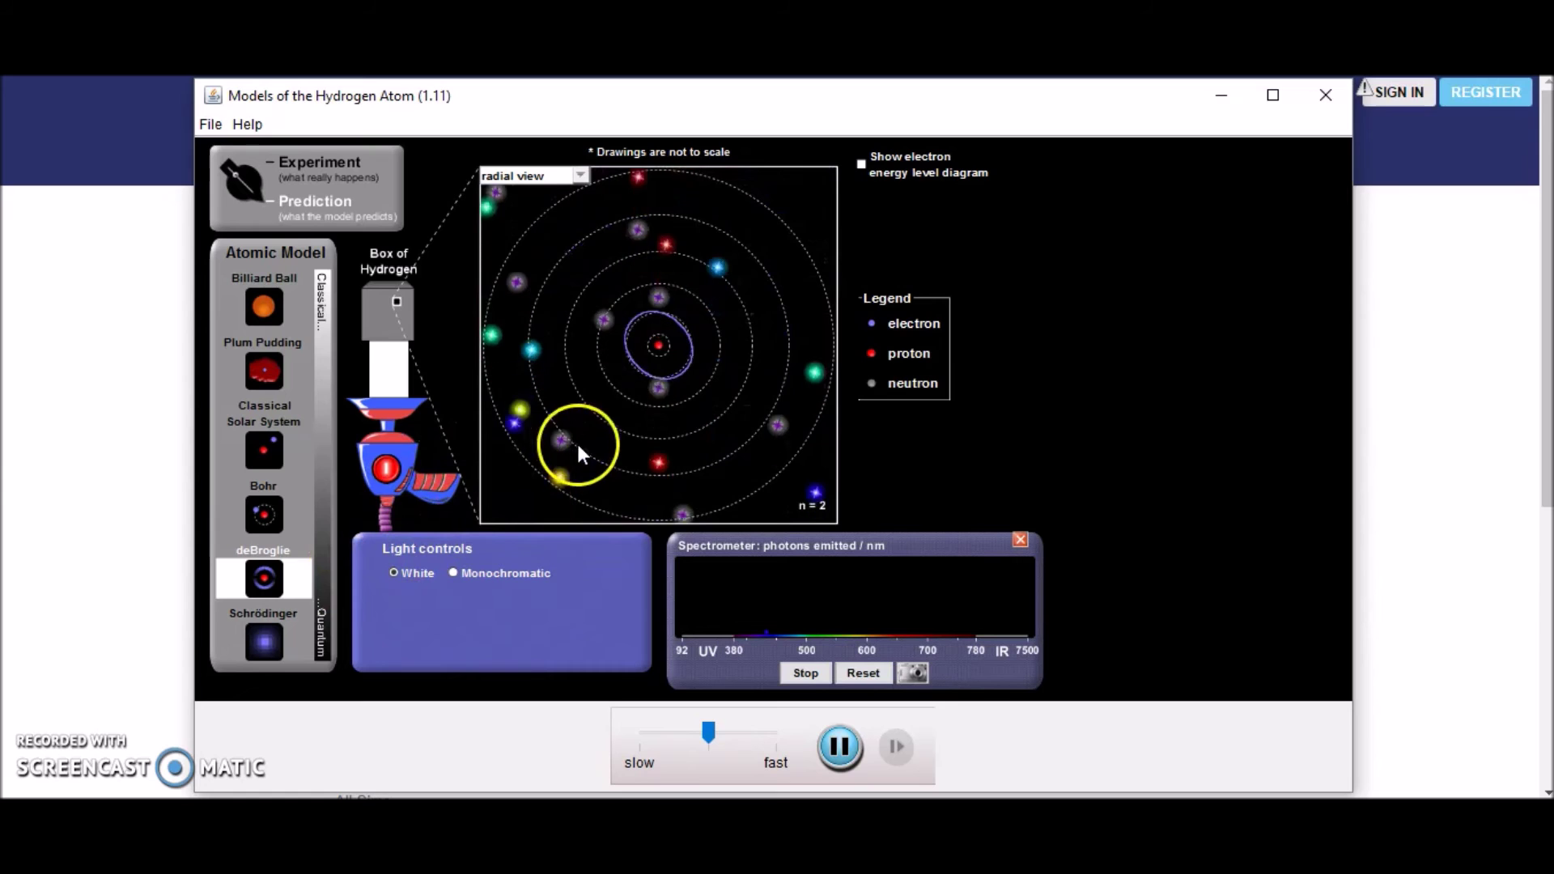
# - Turn the electron energy-level diagram back on and select the Schrödinger model
pyautogui.click(863, 166)
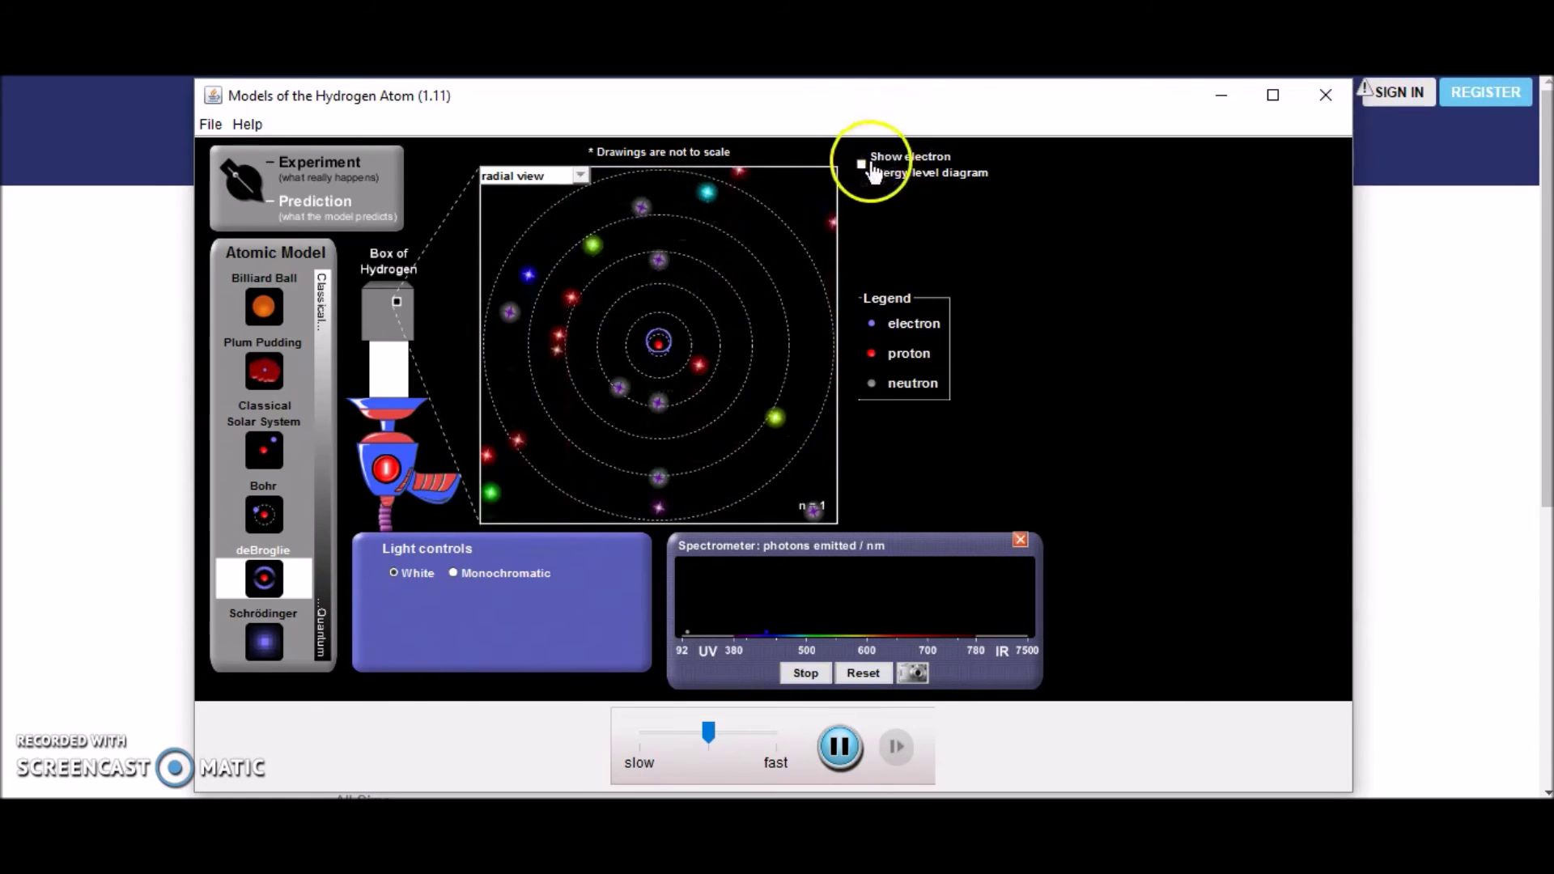
pyautogui.click(766, 325)
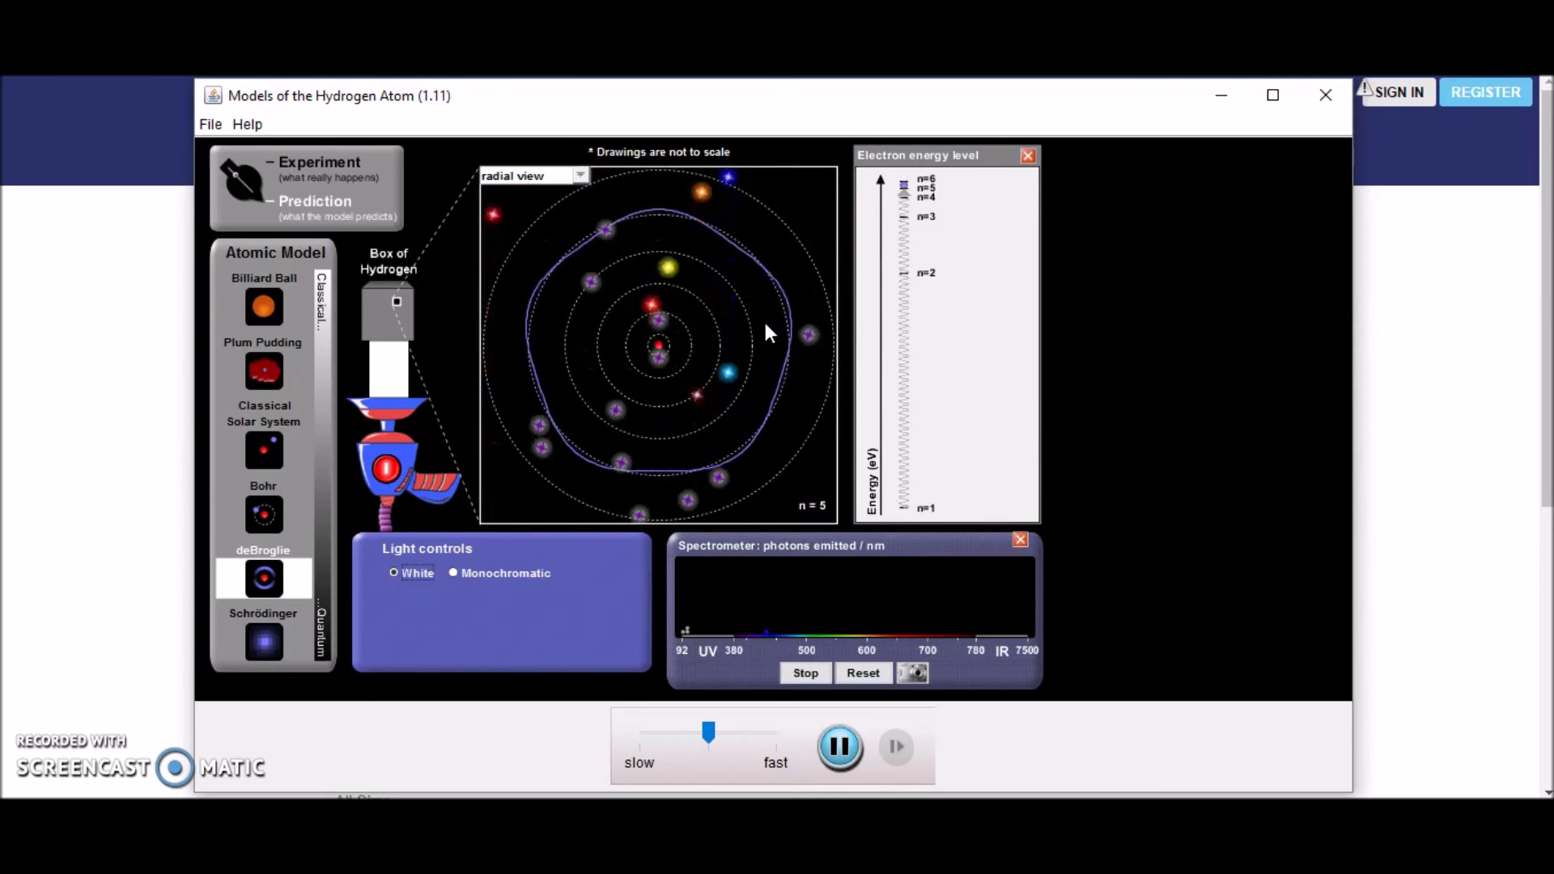
pyautogui.click(936, 476)
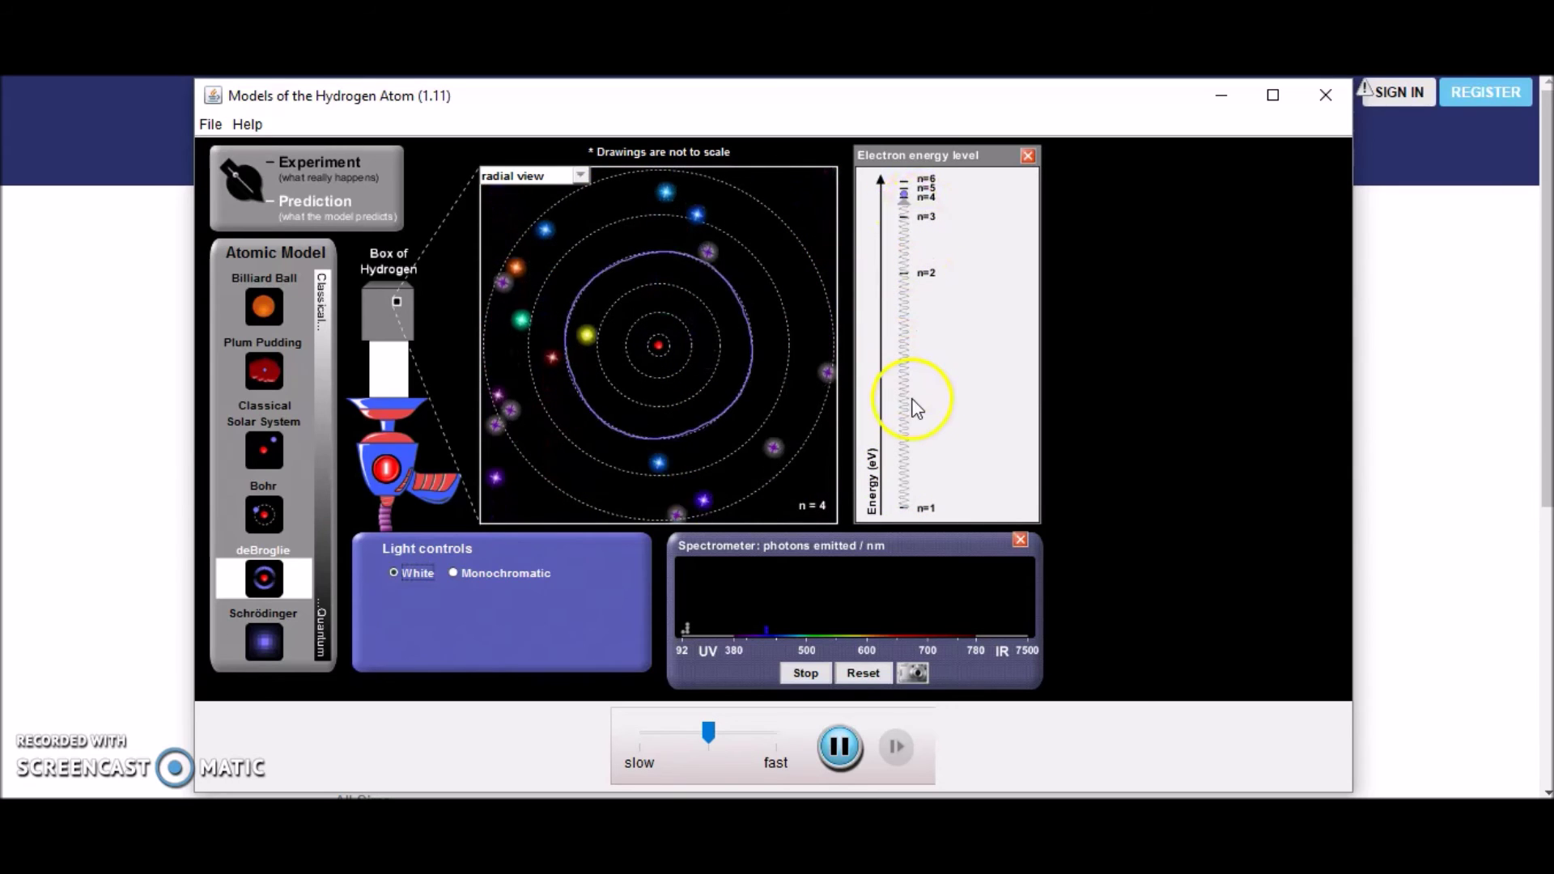
pyautogui.click(262, 644)
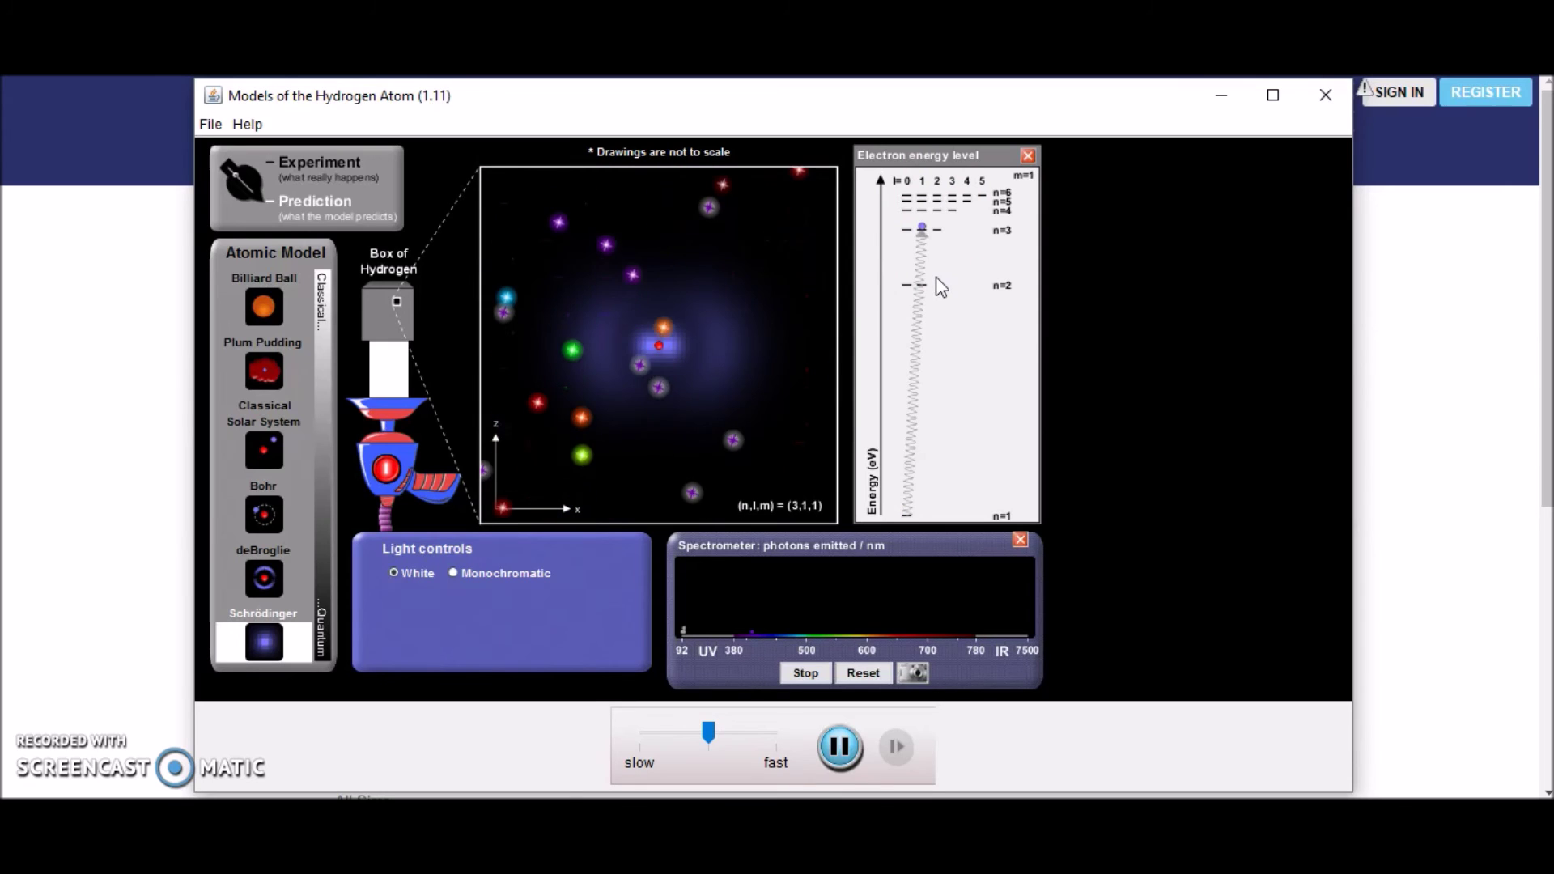
pyautogui.click(323, 162)
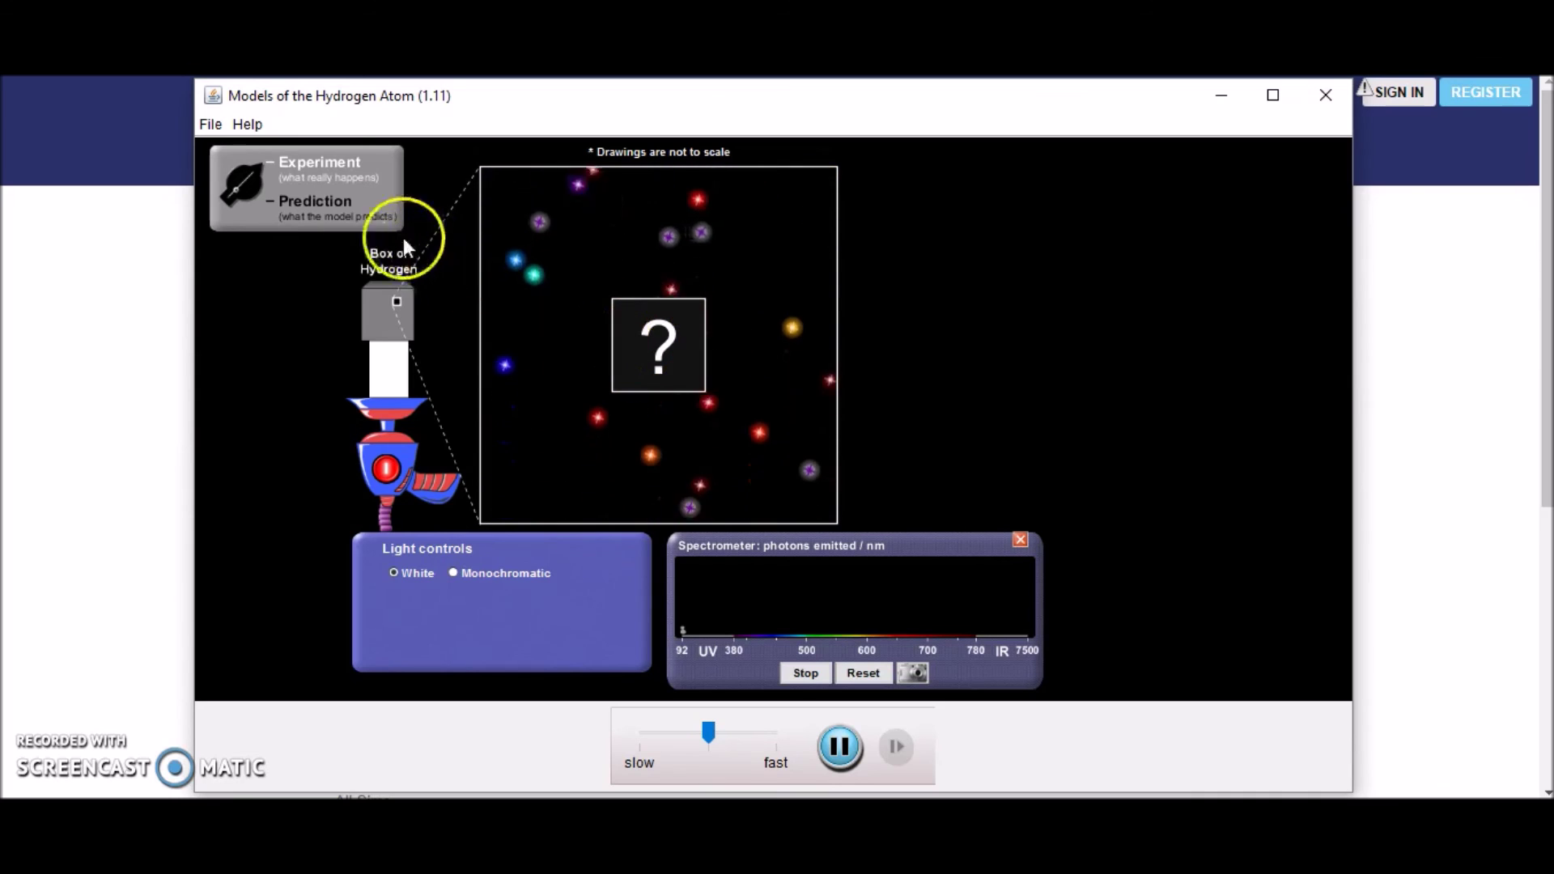
pyautogui.click(312, 206)
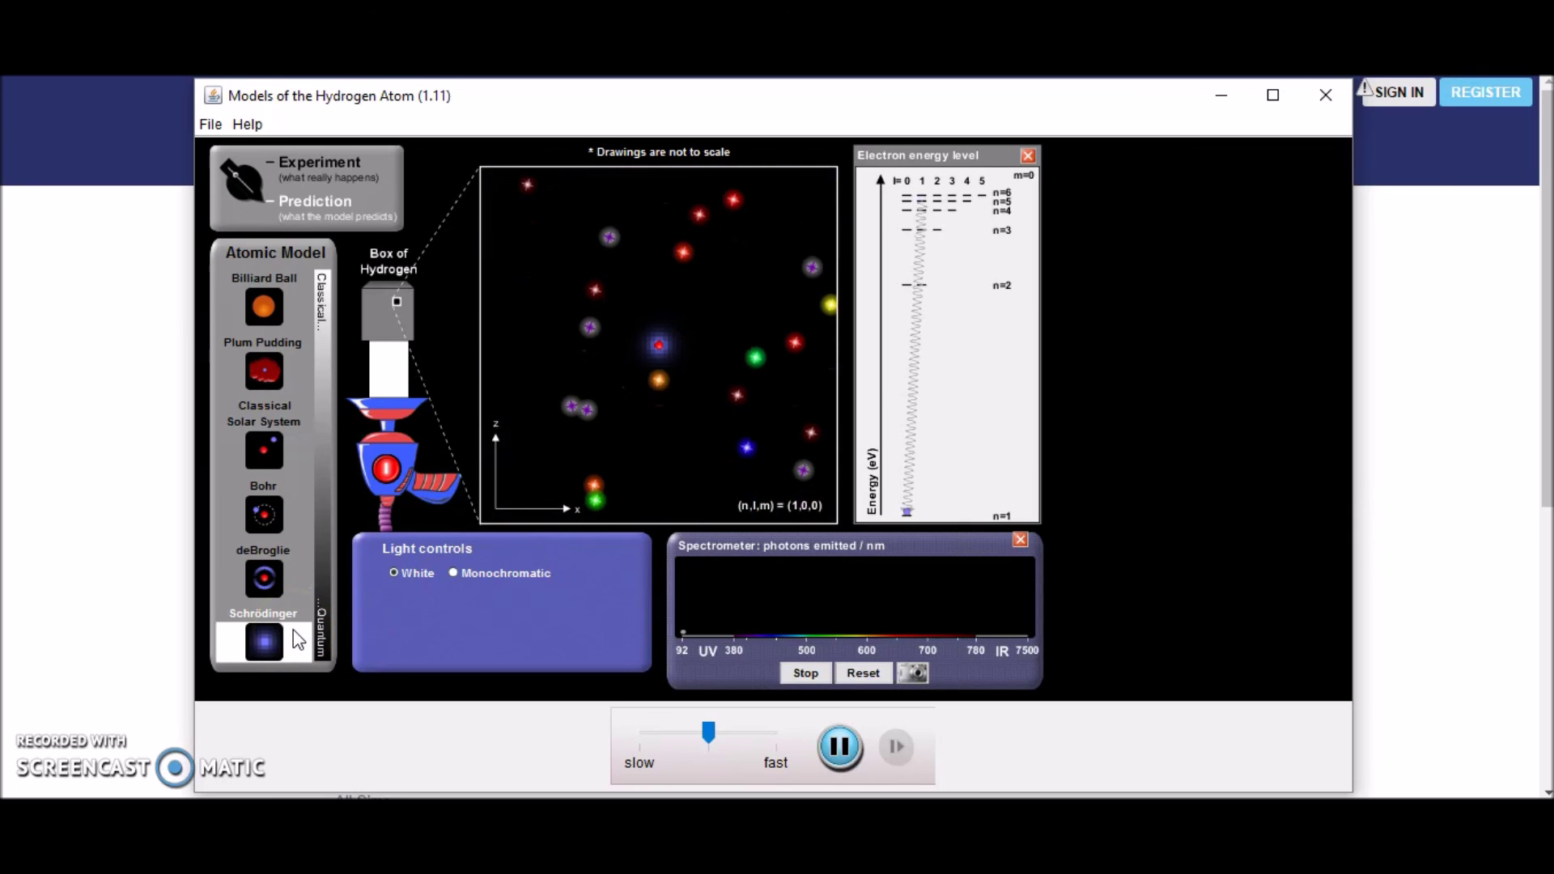
pyautogui.click(267, 484)
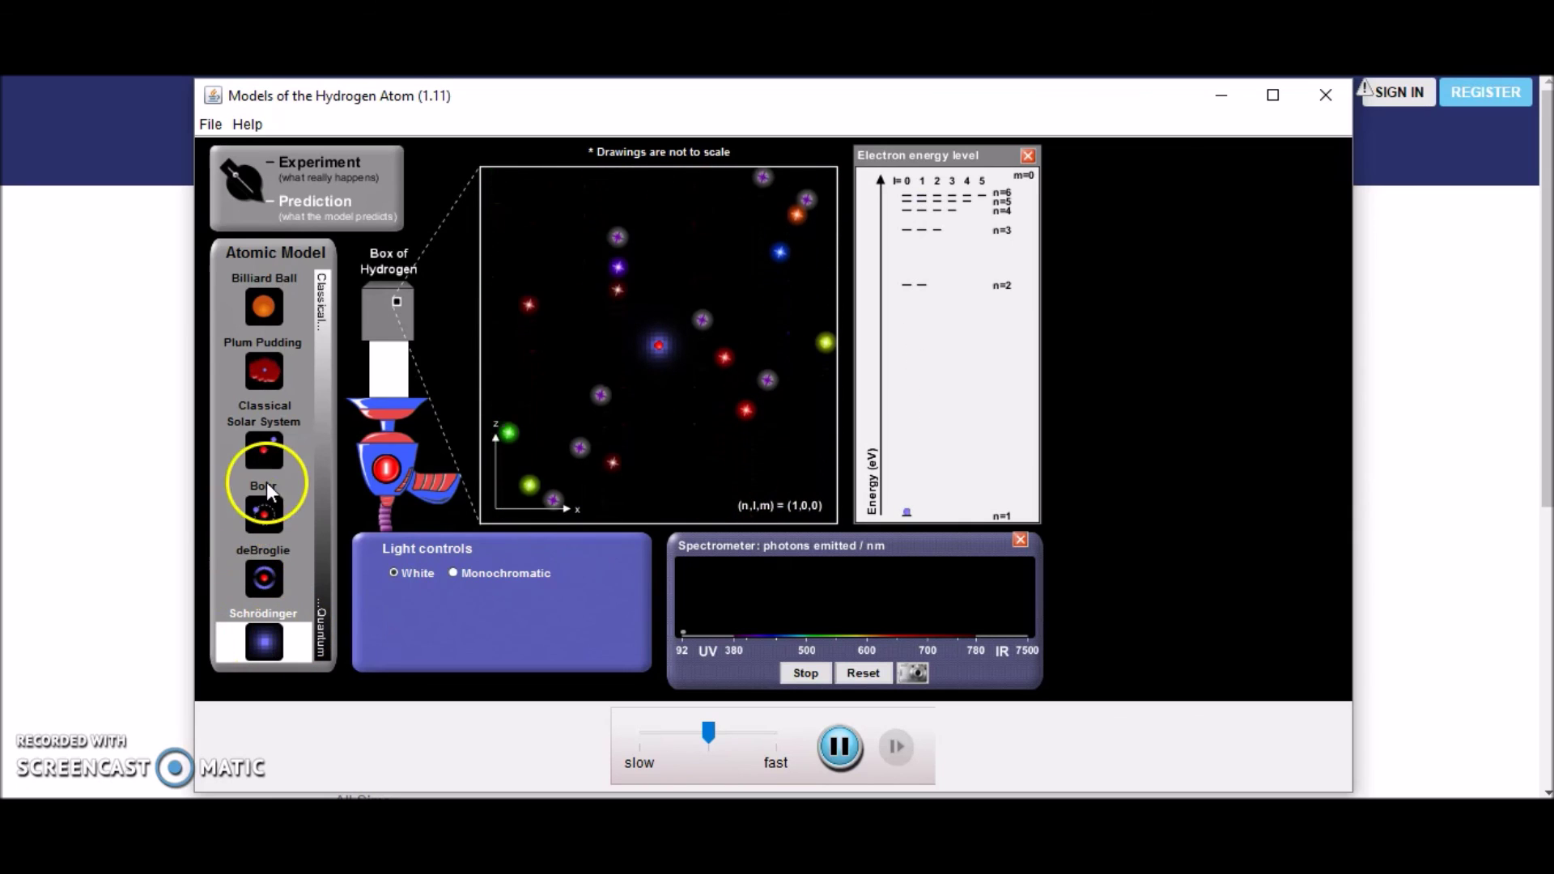